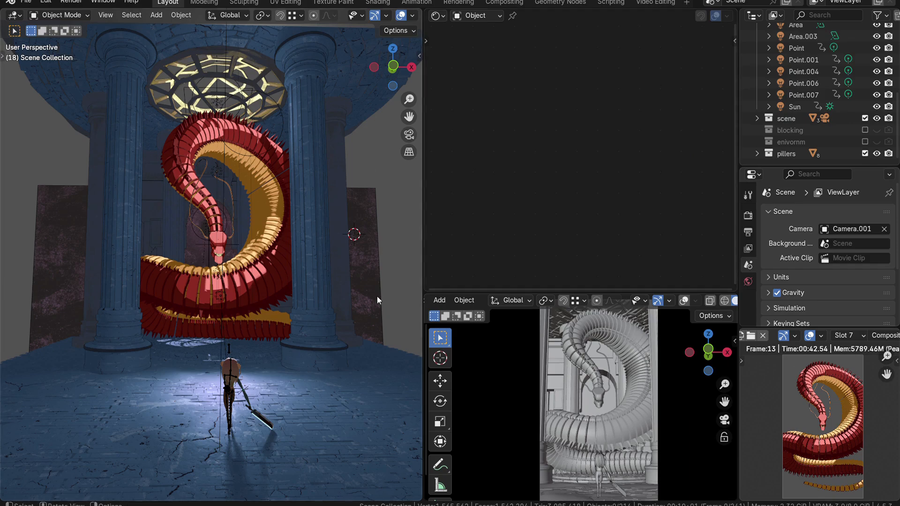
Step: Select the dragon, exclude the pillers and Char_Human collections, and hide mainHouse002 and floor in the viewport
middle_drag(284, 348, 279, 385)
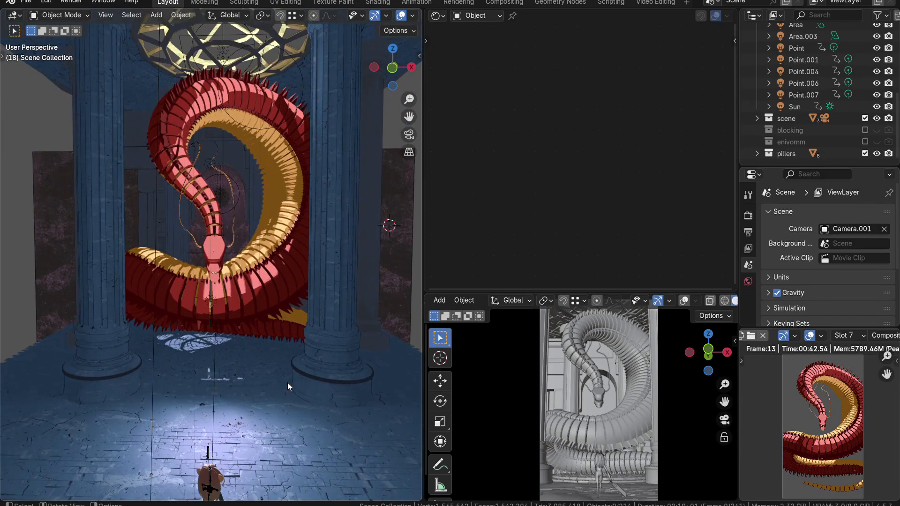
middle_drag(288, 383, 263, 331)
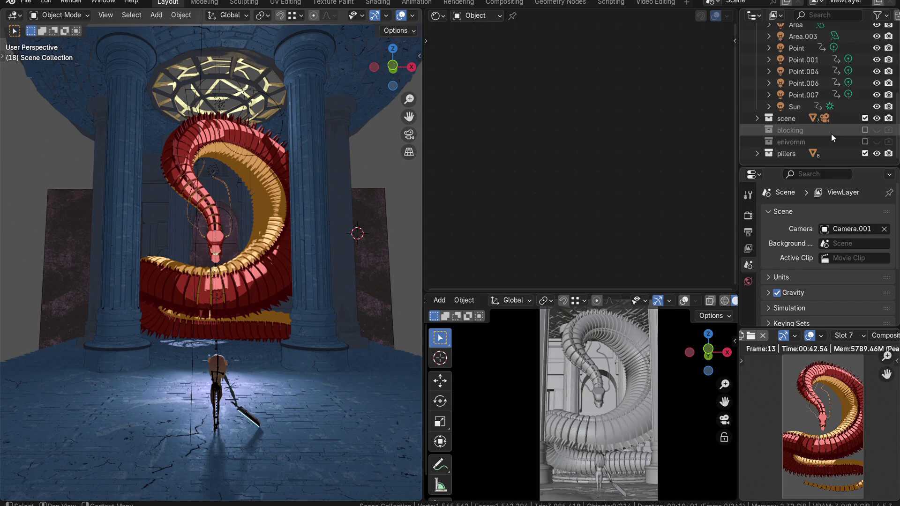
click(224, 193)
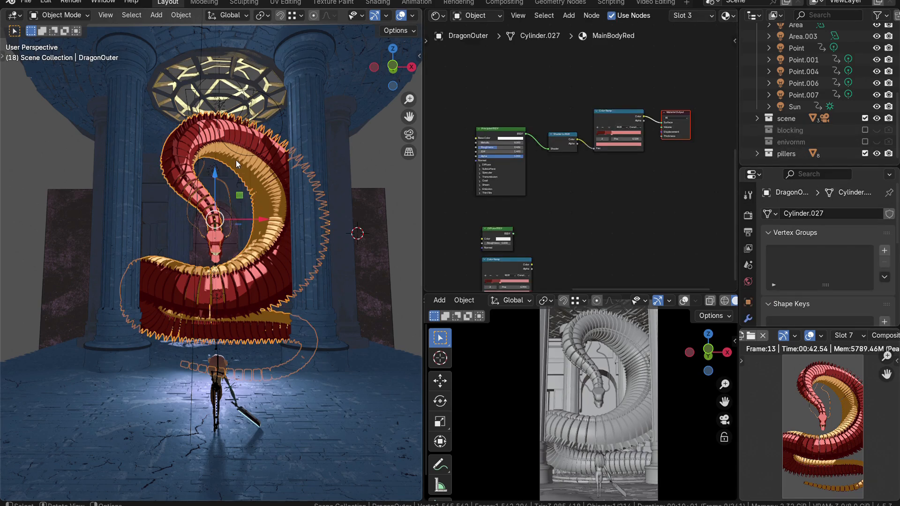
click(865, 153)
scroll(865, 131, up, 5)
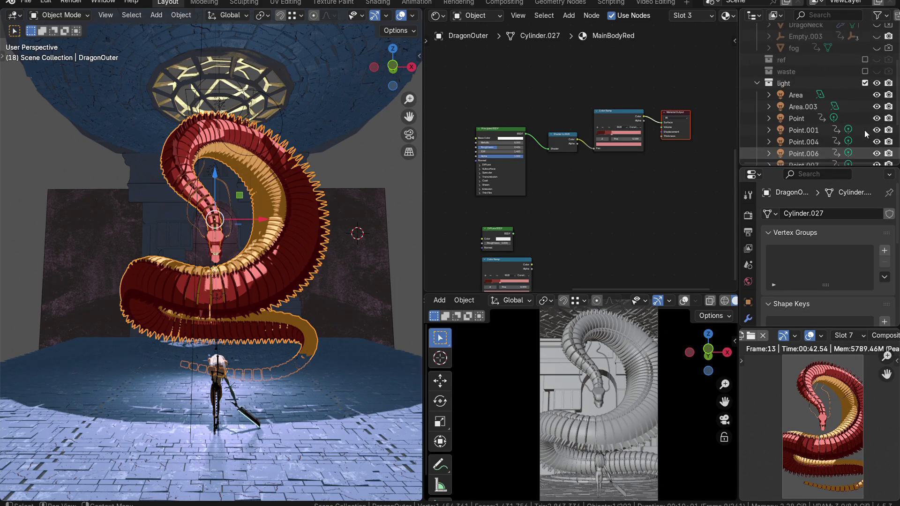
scroll(865, 130, up, 3)
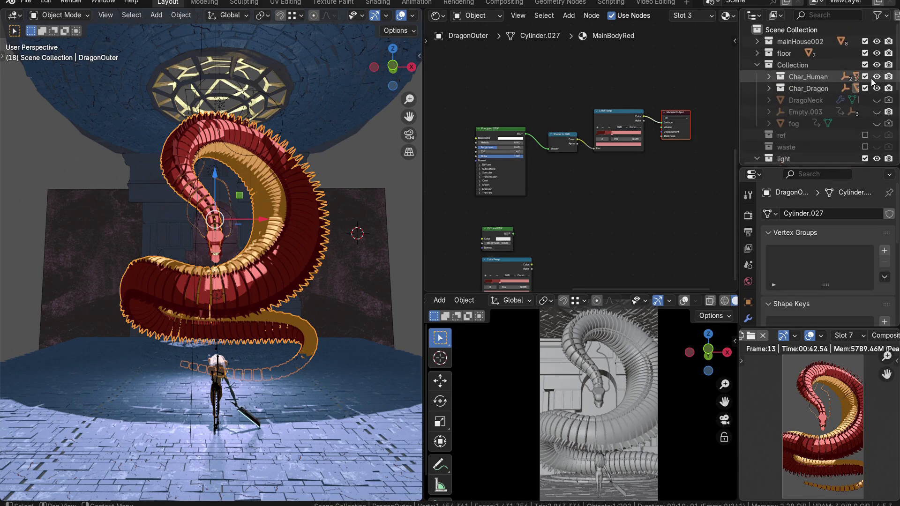
click(866, 77)
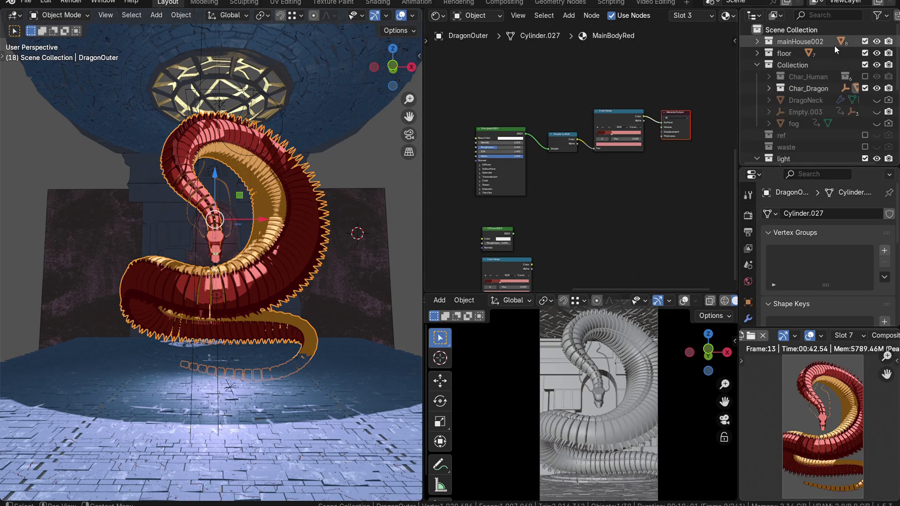
click(880, 41)
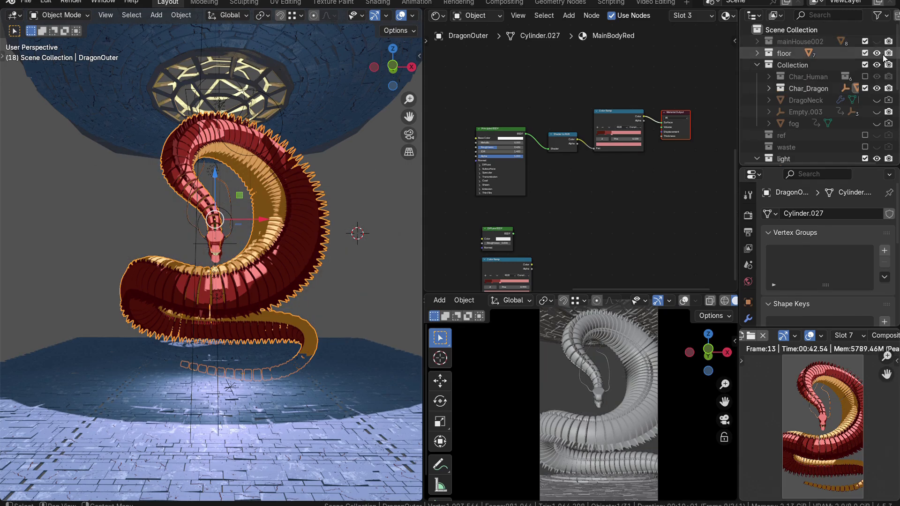
click(877, 54)
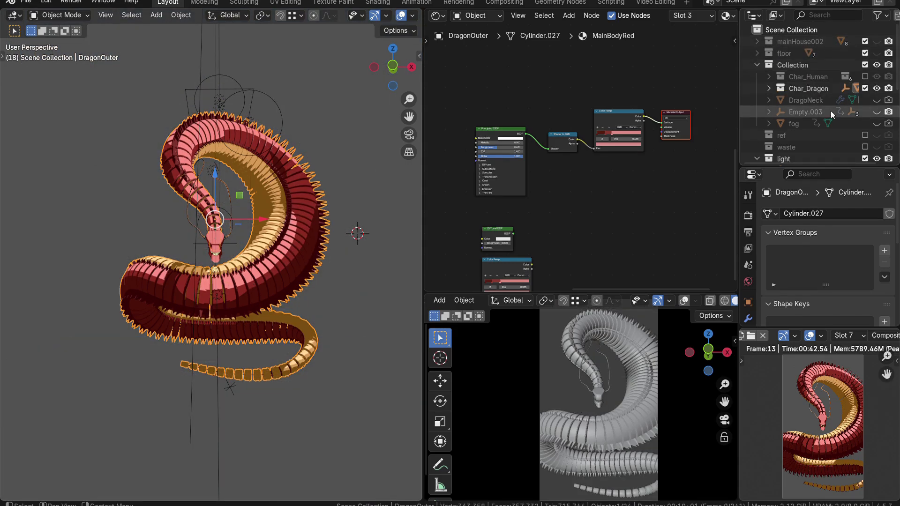
Step: Hide every light from Area through Point.007 in the viewport, leaving only the Sun
scroll(875, 75, down, 5)
drag(876, 75, 876, 147)
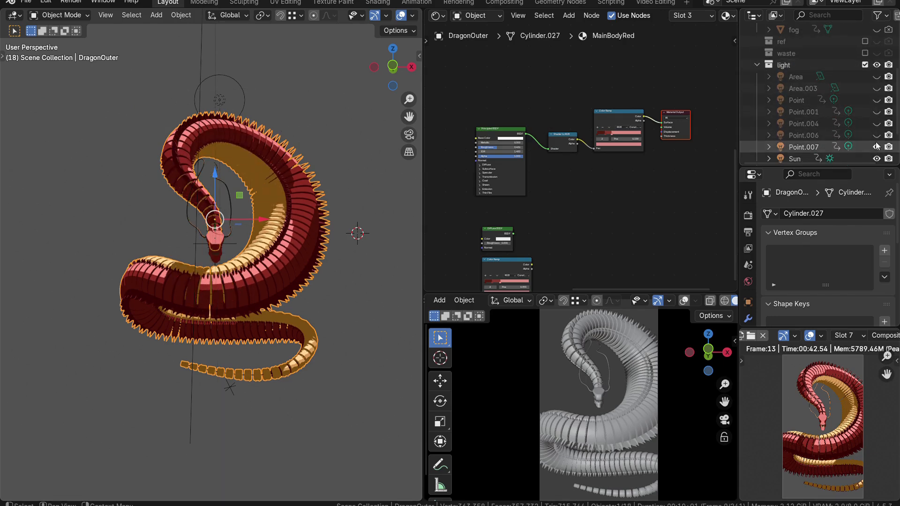
scroll(281, 267, up, 2)
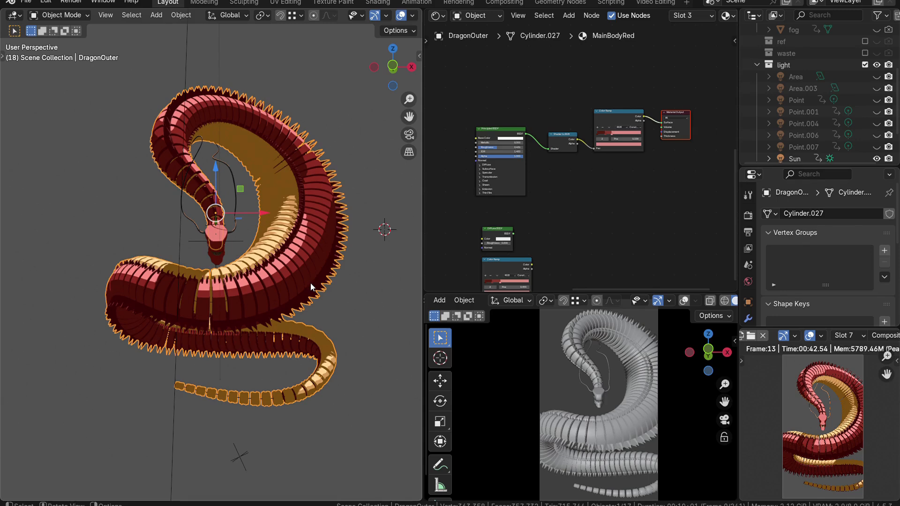
Step: Deselect the dragon and add a cube mesh at the 3D cursor
shift+click(311, 283)
scroll(310, 276, up, 2)
middle_drag(323, 278, 313, 296)
key(shift+a)
mouse_move(303, 277)
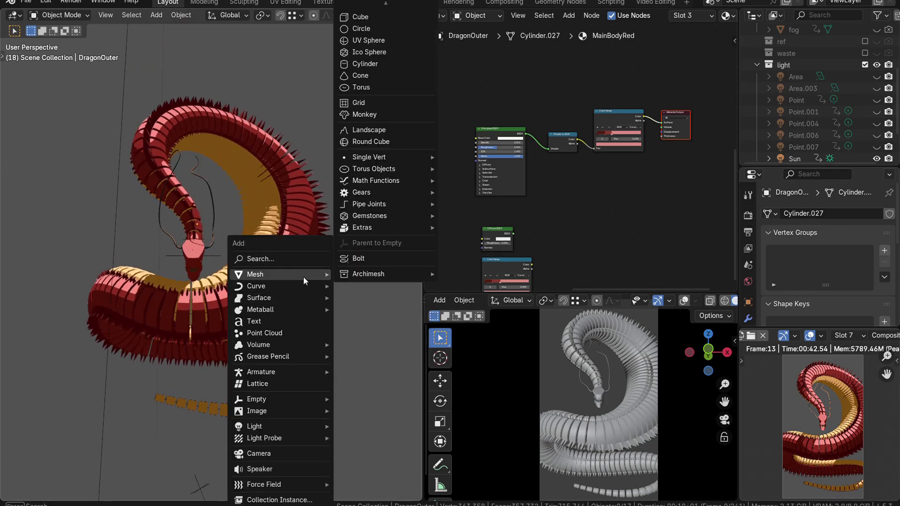
click(378, 16)
Step: Add a UV sphere, move it along X to the far side of the dragon, and scale it up
middle_drag(327, 259, 333, 282)
key(shift+a)
mouse_move(325, 276)
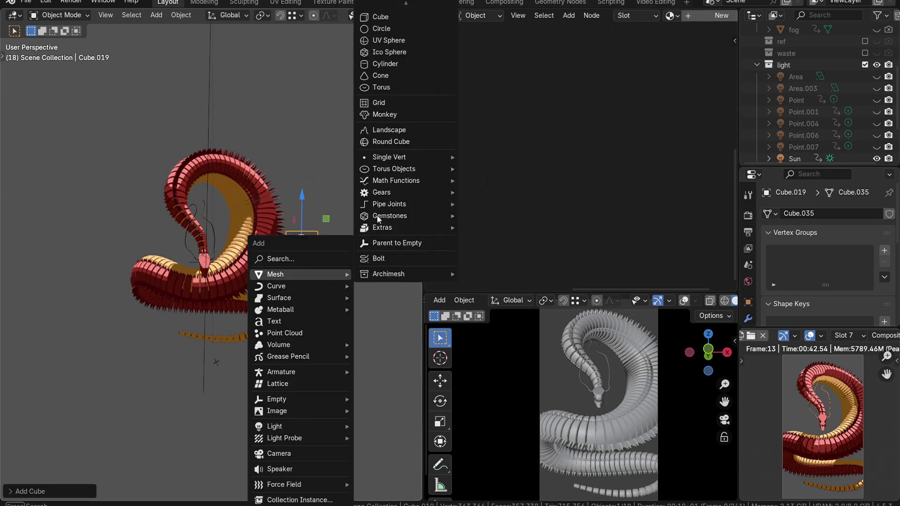
click(387, 44)
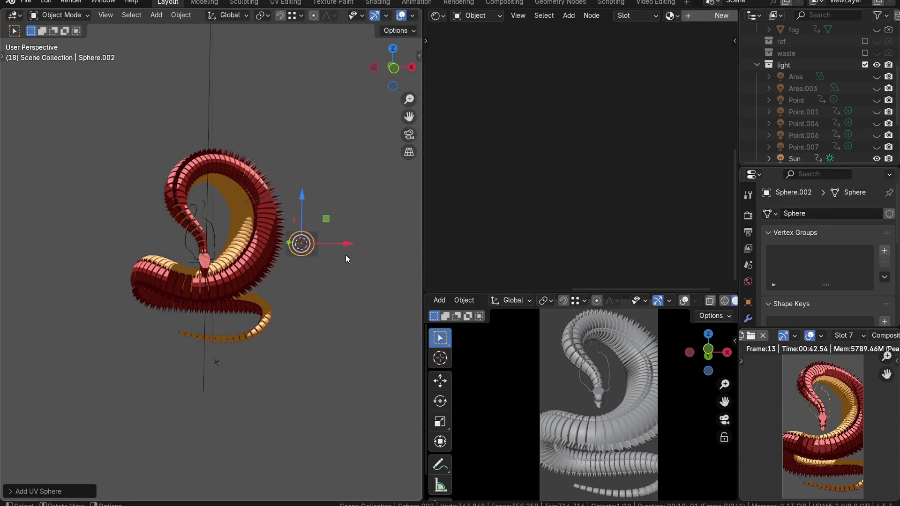
key(g)
key(x)
click(128, 253)
key(s)
click(225, 304)
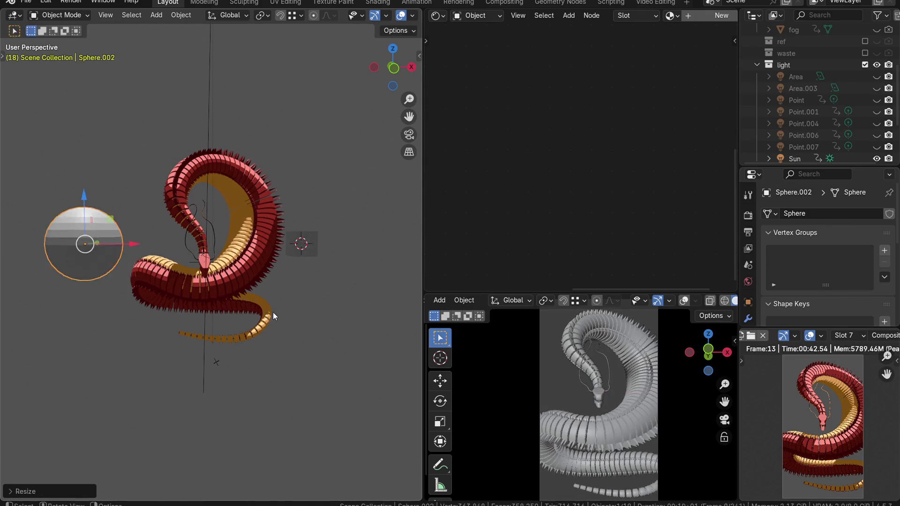
Step: Scale up the cube and move it along X away from the dragon
click(302, 245)
key(s)
click(324, 255)
key(g)
key(x)
click(356, 268)
Step: Select the dragon and examine its material slots and the MainBodyRed shader node setup
middle_drag(355, 269, 268, 294)
click(265, 292)
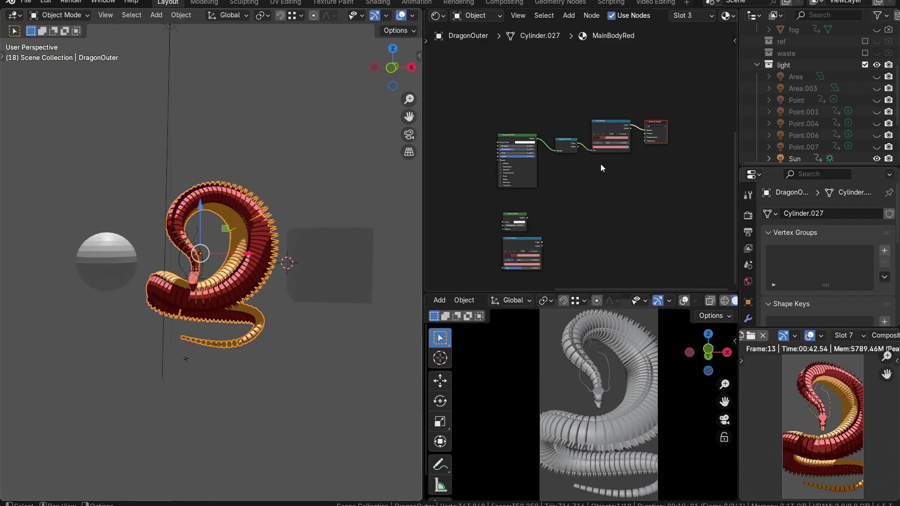
scroll(600, 165, down, 1)
scroll(749, 250, down, 3)
scroll(752, 325, down, 1)
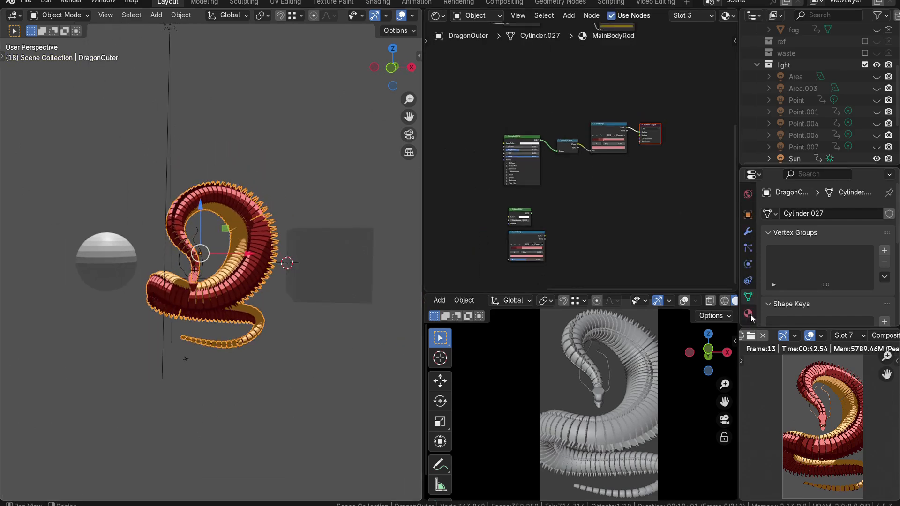
click(750, 318)
scroll(653, 206, up, 3)
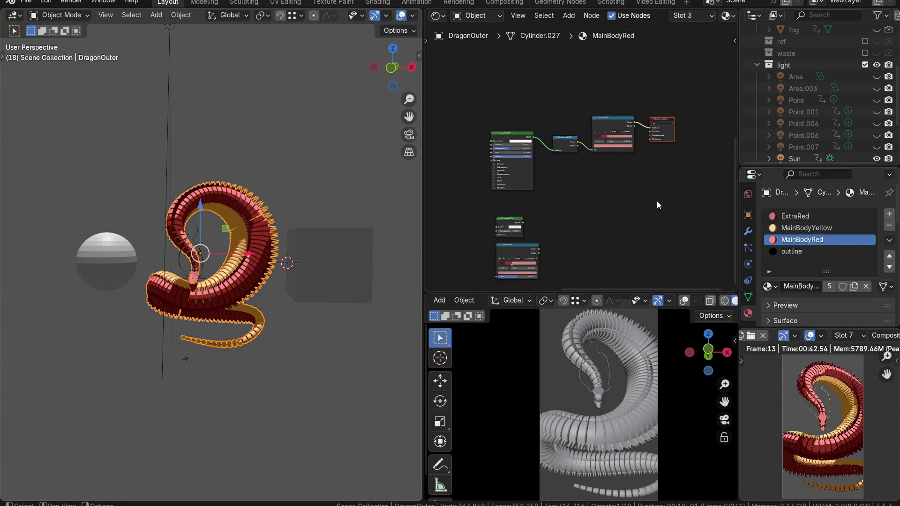
middle_drag(658, 189, 641, 245)
scroll(630, 155, up, 1)
middle_drag(627, 128, 624, 106)
scroll(630, 165, down, 6)
scroll(630, 165, down, 4)
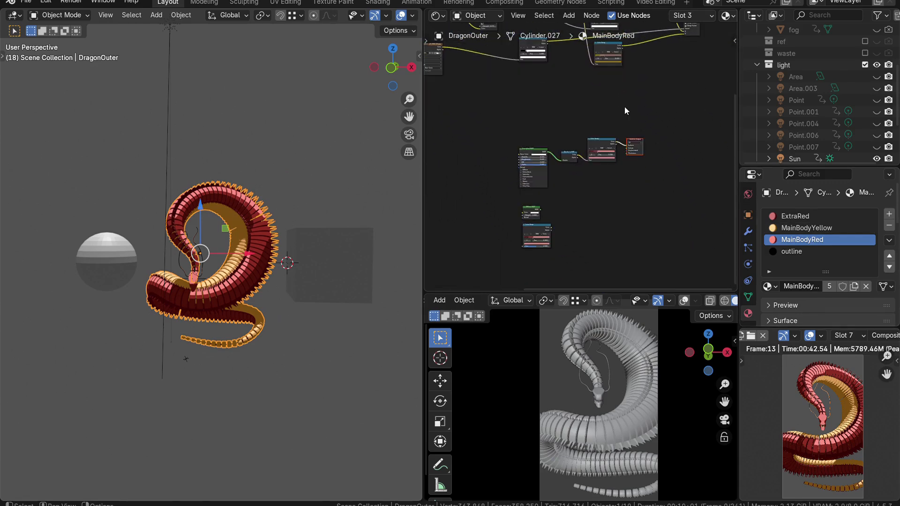
scroll(623, 109, up, 4)
middle_drag(620, 149, 604, 139)
scroll(604, 138, up, 1)
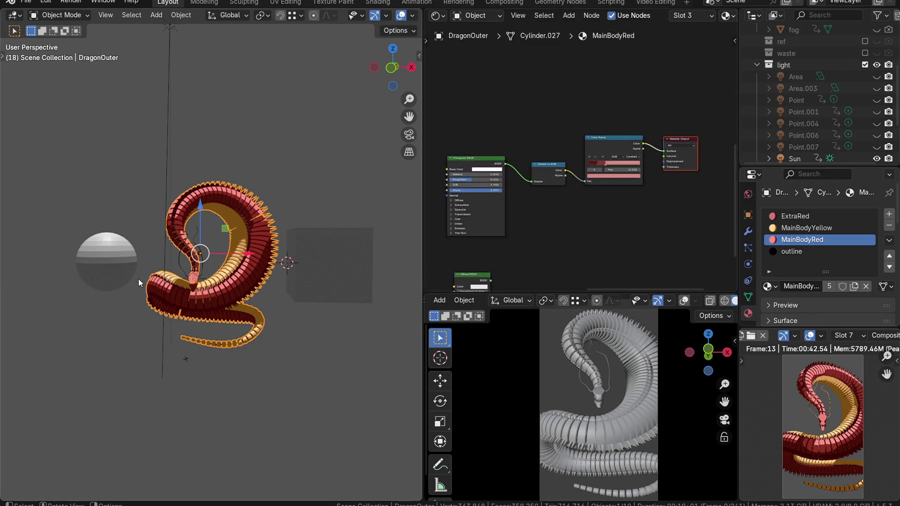
Step: Examine the dragon's toon shading up close and compare it with the MainBodyRed node chain
click(292, 301)
scroll(291, 300, up, 1)
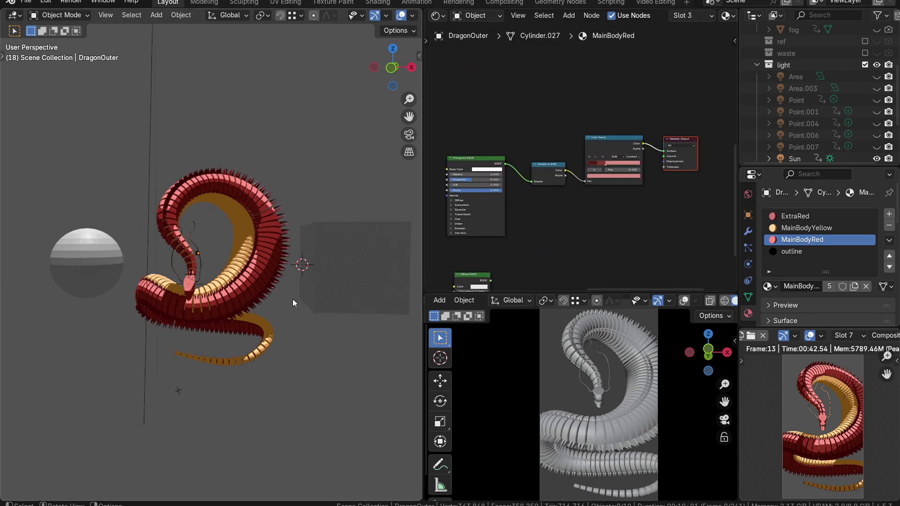
scroll(291, 303, up, 1)
mouse_move(289, 300)
shift+middle_down()
mouse_move(273, 305)
mouse_move(290, 315)
mouse_move(290, 303)
mouse_move(198, 308)
mouse_move(218, 316)
mouse_move(216, 300)
mouse_move(167, 333)
mouse_move(115, 331)
mouse_move(87, 315)
mouse_move(282, 318)
mouse_move(293, 311)
shift+middle_up()
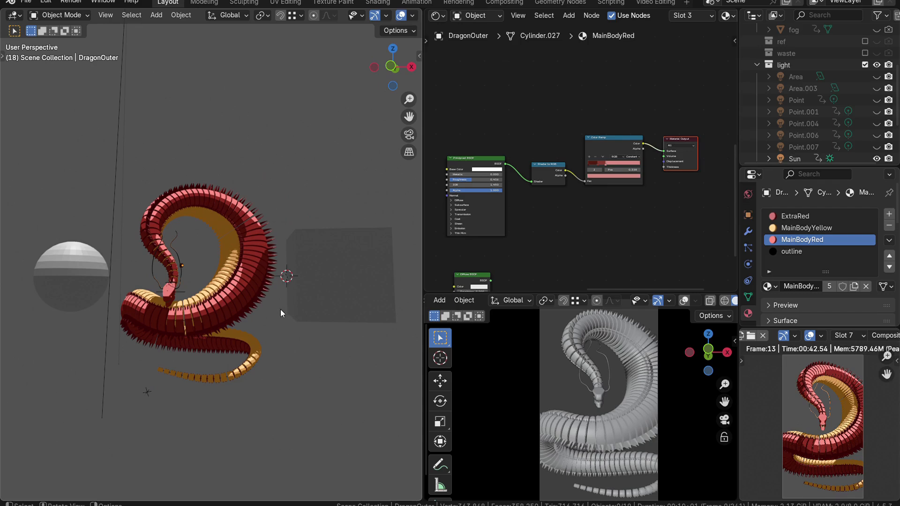
middle_drag(277, 299, 255, 342)
scroll(246, 295, up, 2)
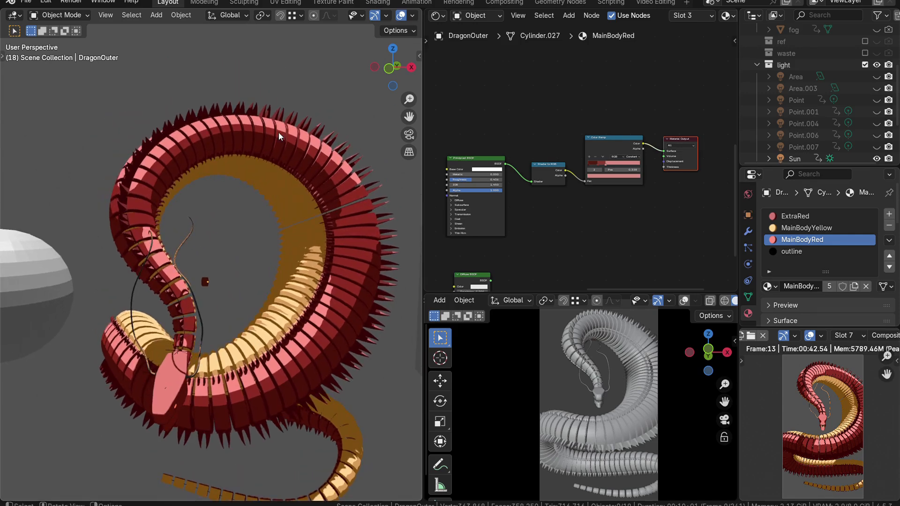
scroll(226, 117, up, 2)
shift+middle_drag(269, 158, 230, 248)
scroll(230, 249, up, 3)
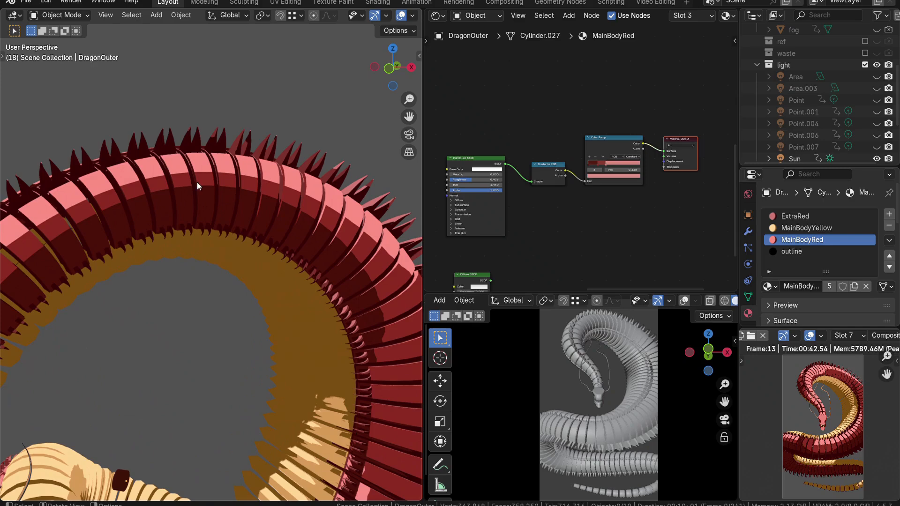
scroll(529, 213, up, 3)
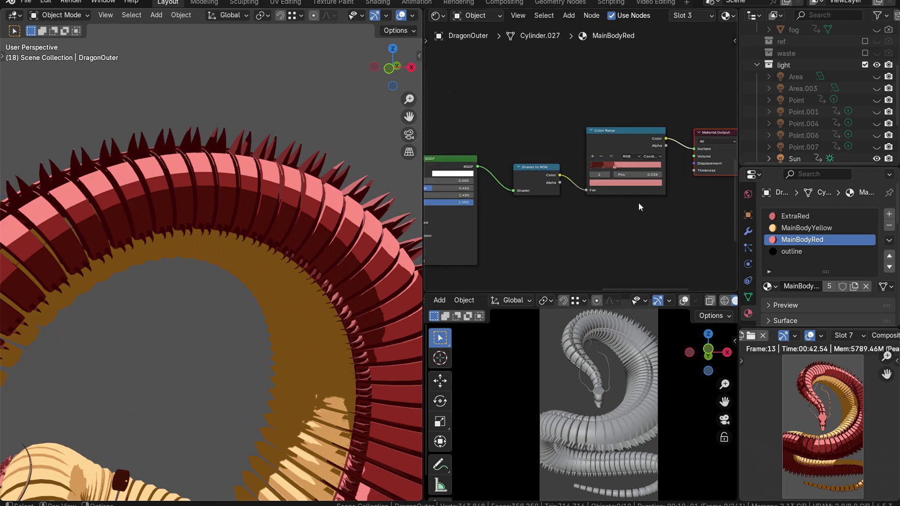
scroll(528, 214, down, 3)
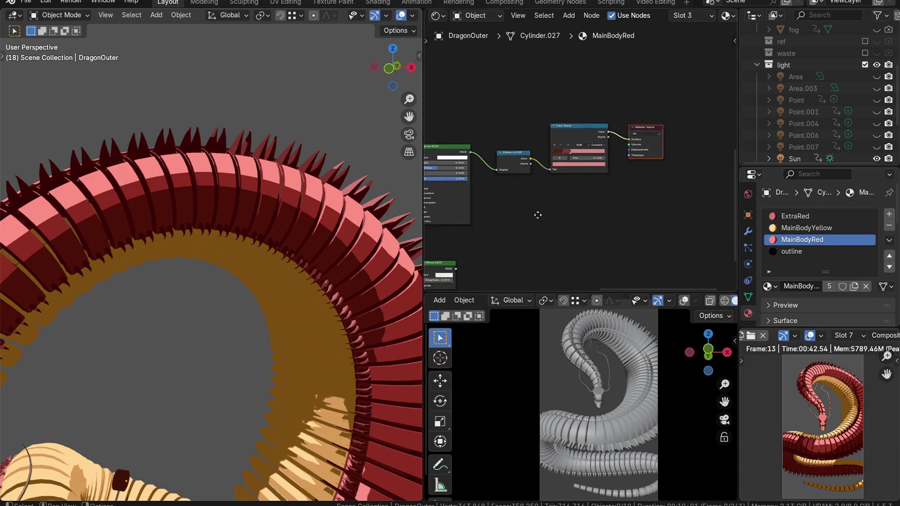
middle_drag(538, 214, 558, 195)
scroll(158, 246, down, 6)
middle_drag(175, 299, 193, 285)
shift+middle_drag(204, 319, 216, 287)
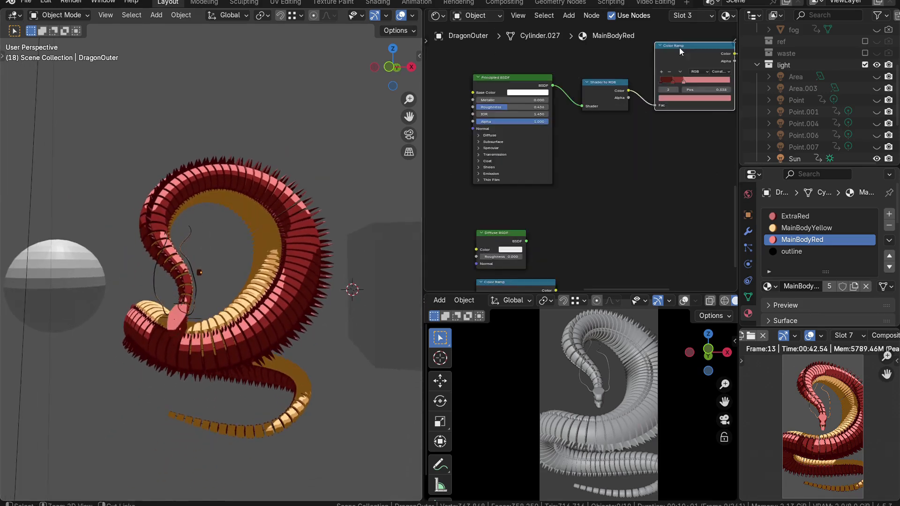
Step: Select the sphere and create a new material on it
click(382, 267)
click(77, 291)
shift+middle_drag(77, 293, 280, 249)
scroll(165, 292, up, 3)
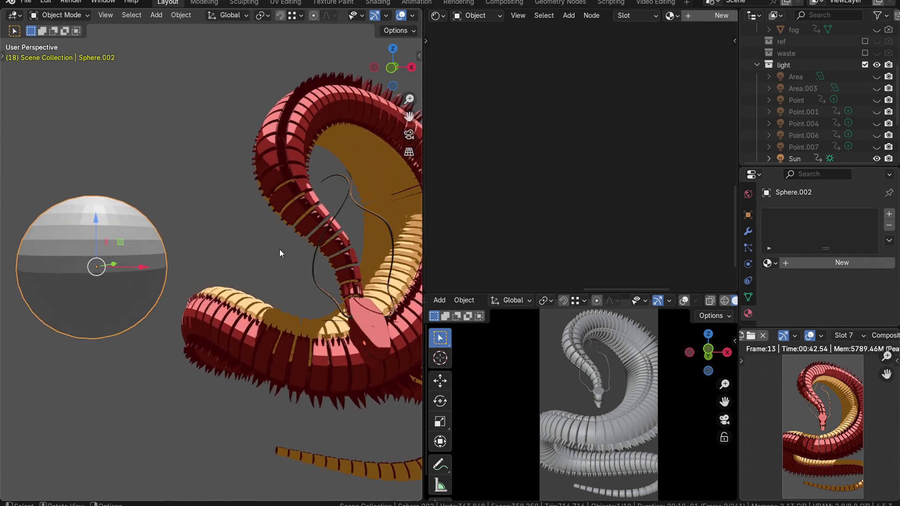
click(709, 16)
middle_drag(133, 238, 170, 268)
middle_drag(141, 241, 153, 236)
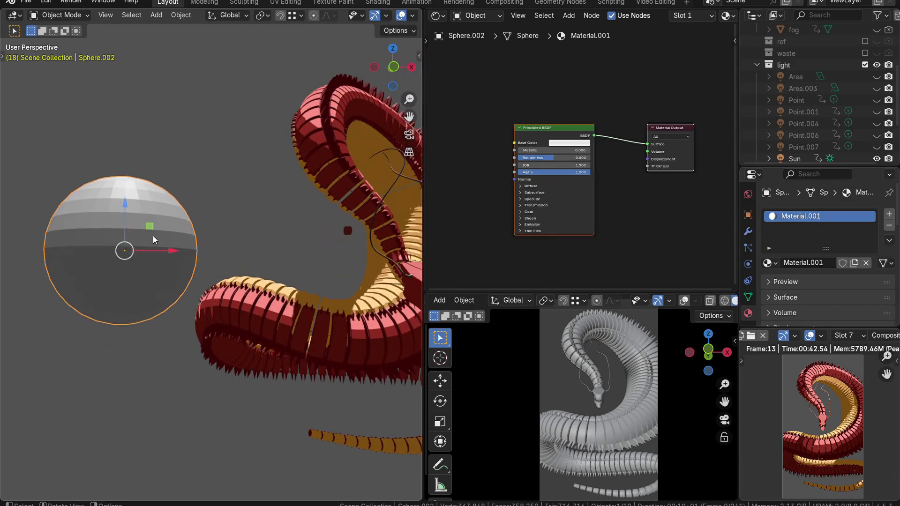
Step: Insert a Shader to RGB node between the sphere material's Principled BSDF and Material Output
middle_drag(624, 208, 603, 219)
scroll(603, 223, up, 1)
key(shift+a)
click(603, 228)
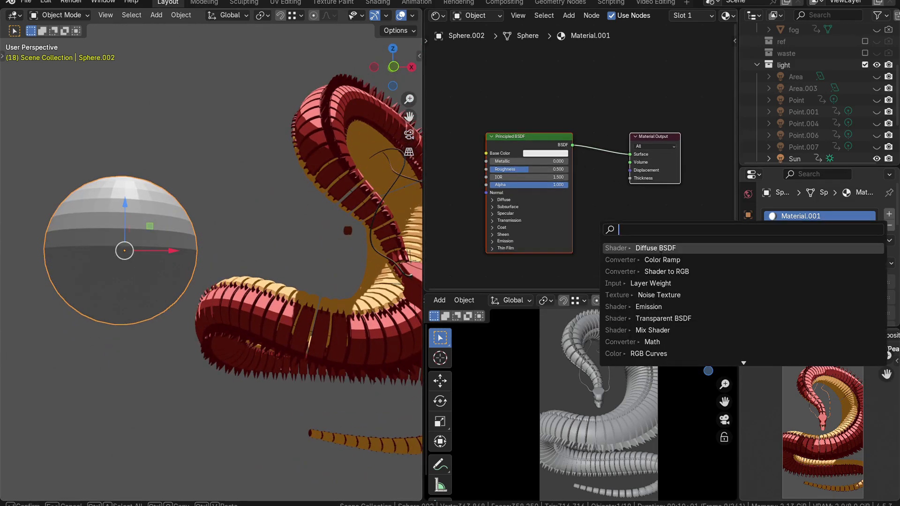
click(661, 271)
click(590, 141)
middle_drag(613, 223, 552, 233)
scroll(558, 207, up, 2)
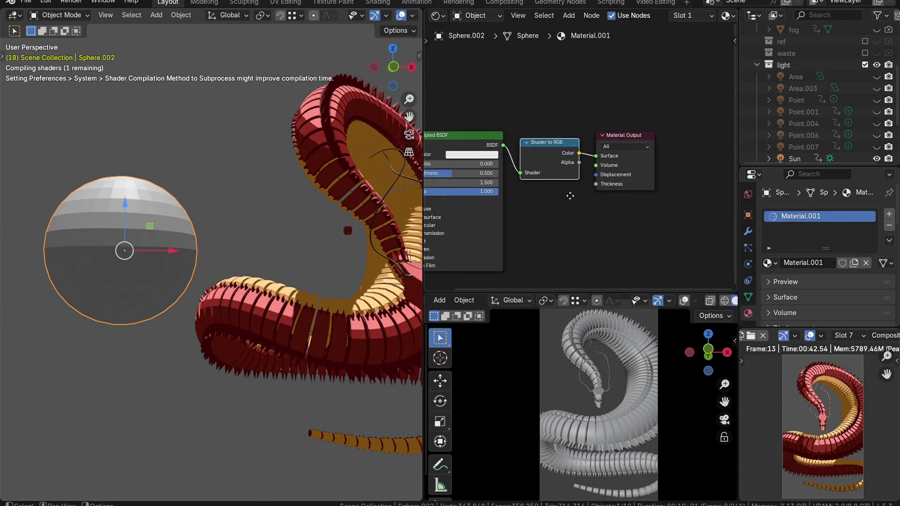
Step: Insert a Color Ramp node between Shader to RGB and the Material Output
key(shift+a)
click(575, 196)
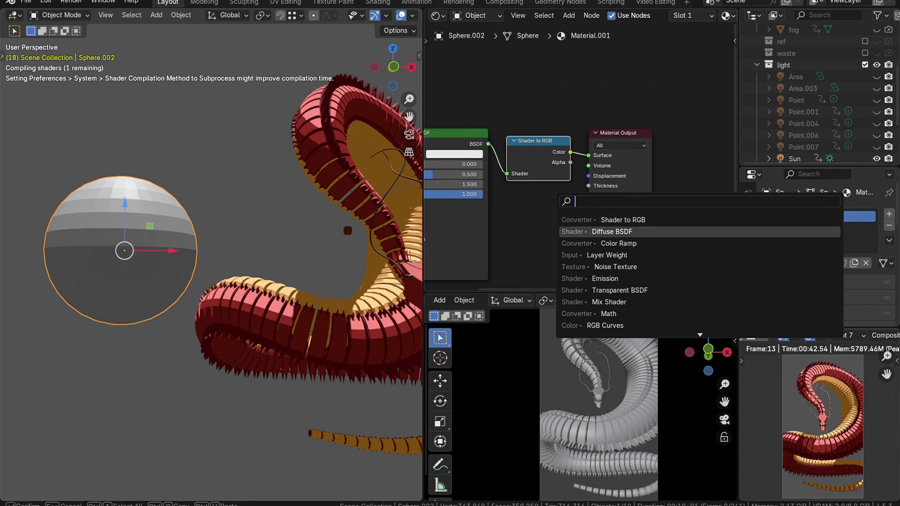
click(616, 244)
click(620, 190)
scroll(621, 188, down, 1)
middle_drag(620, 188, 649, 176)
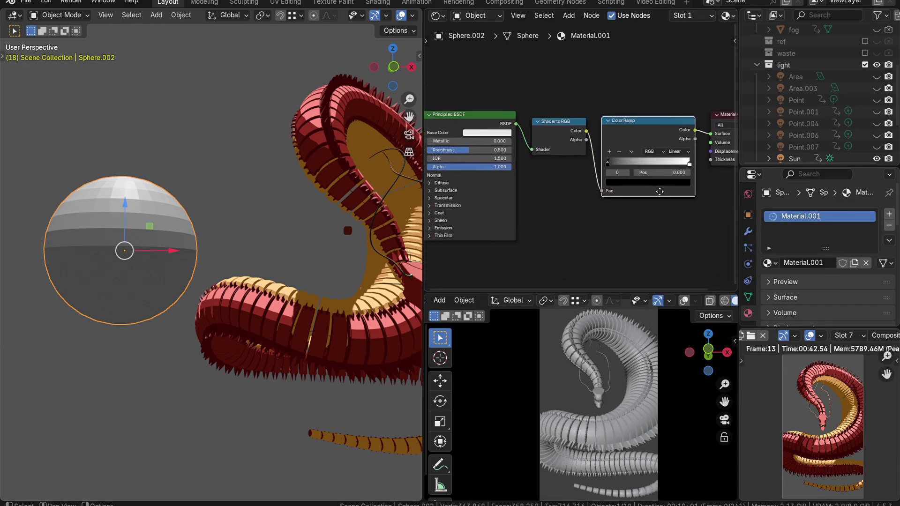
scroll(662, 198, down, 2)
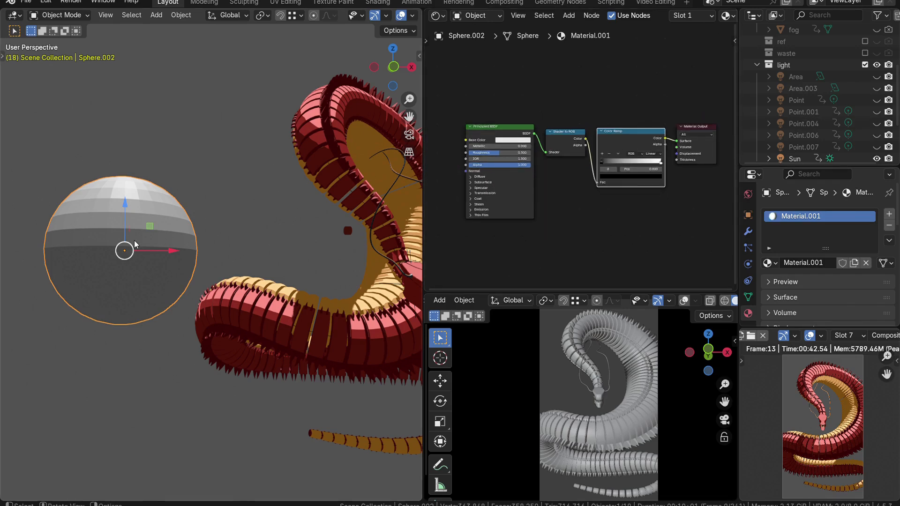
shift+middle_drag(255, 262, 236, 270)
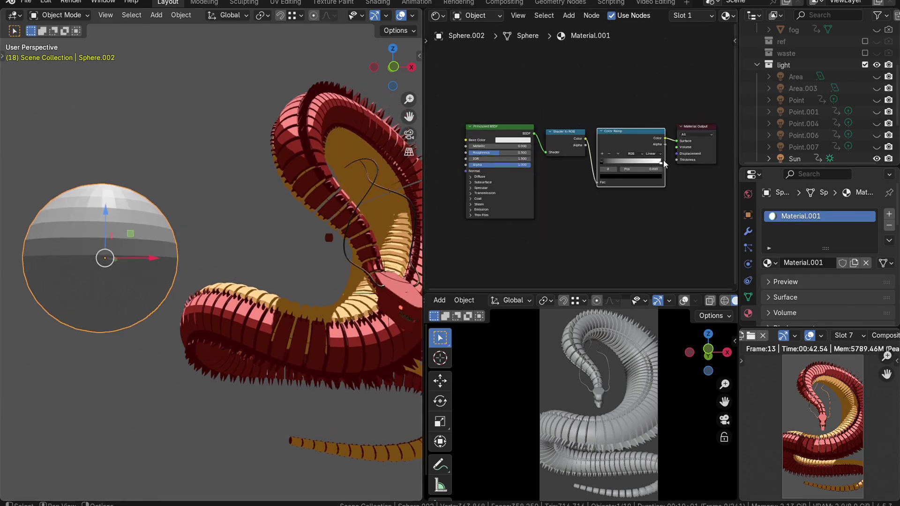
Step: Adjust the Color Ramp node's placement between its neighbouring nodes and inspect the sphere's shading up close
middle_drag(423, 217, 406, 213)
scroll(637, 174, down, 1)
scroll(643, 177, up, 3)
middle_drag(643, 176, 595, 172)
scroll(594, 172, up, 3)
scroll(596, 172, up, 2)
mouse_move(582, 100)
mouse_down()
mouse_move(582, 84)
mouse_move(583, 104)
mouse_move(605, 116)
mouse_move(600, 103)
mouse_up()
shift+middle_drag(175, 262, 237, 285)
scroll(229, 266, up, 2)
middle_drag(237, 284, 261, 293)
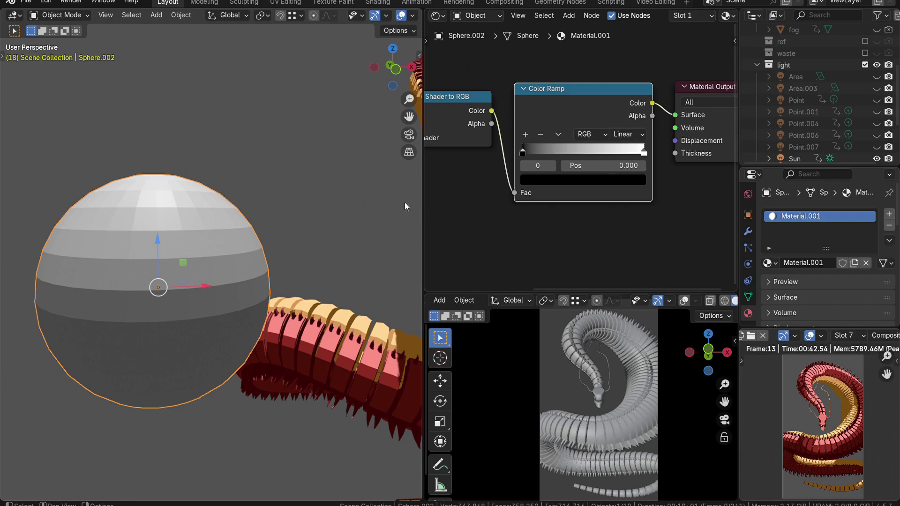
Step: Set the Color Ramp's interpolation to Constant and move its white stop to about 0.302
click(628, 135)
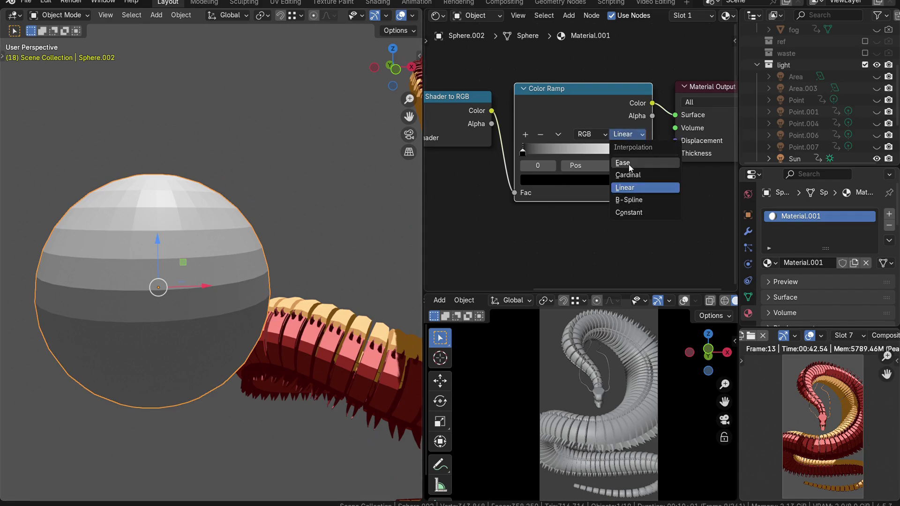
click(666, 214)
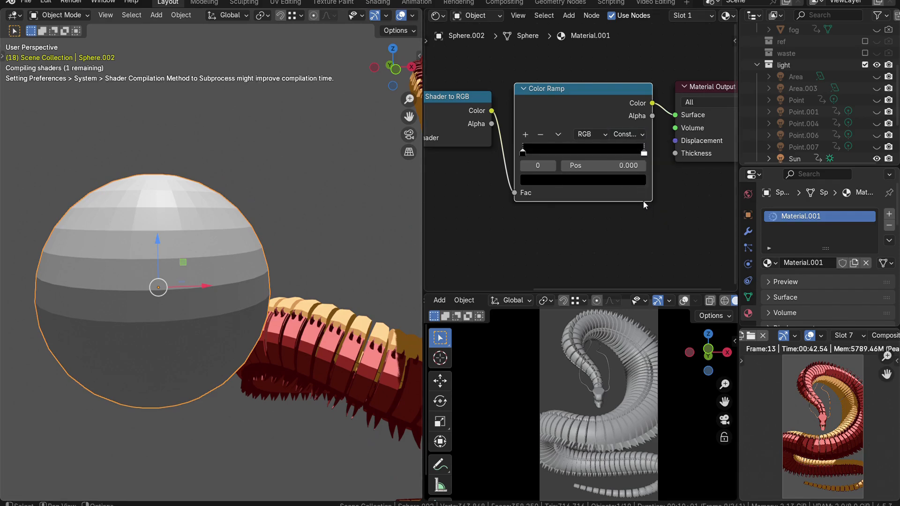
middle_drag(314, 239, 295, 220)
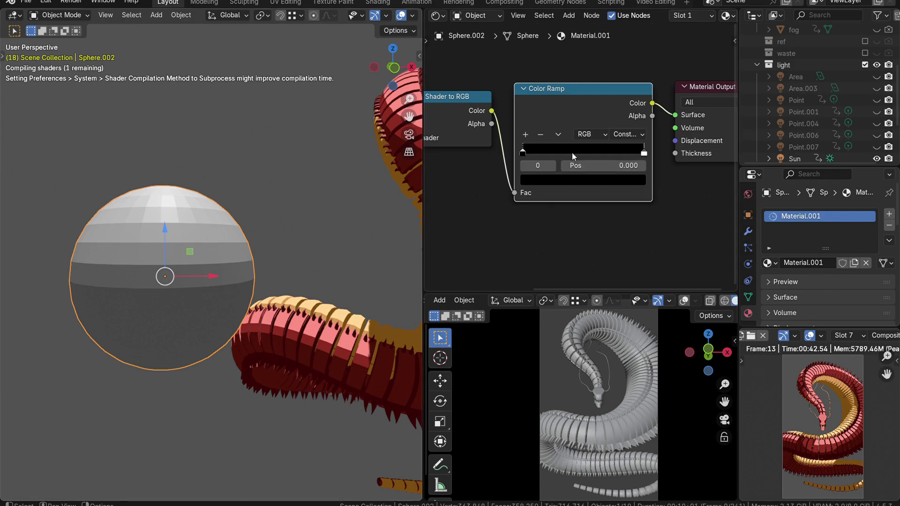
drag(643, 154, 558, 153)
Step: Apply Shade Auto Smooth to the sphere and move the Color Ramp's white stop to about 0.182
right_click(156, 211)
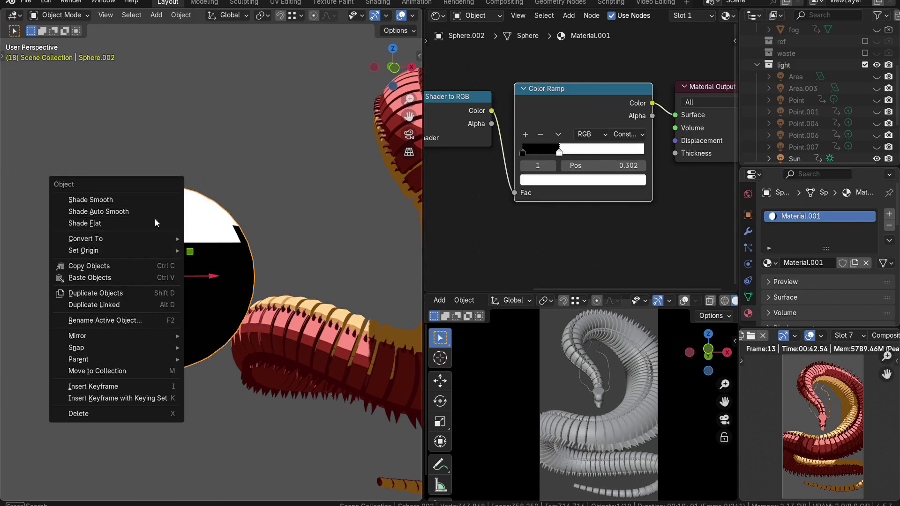
click(152, 210)
mouse_move(559, 154)
mouse_down()
mouse_move(569, 155)
mouse_move(545, 154)
mouse_up()
Step: Try the Ease and B-Spline interpolations on the Color Ramp, and return it to Constant
click(628, 134)
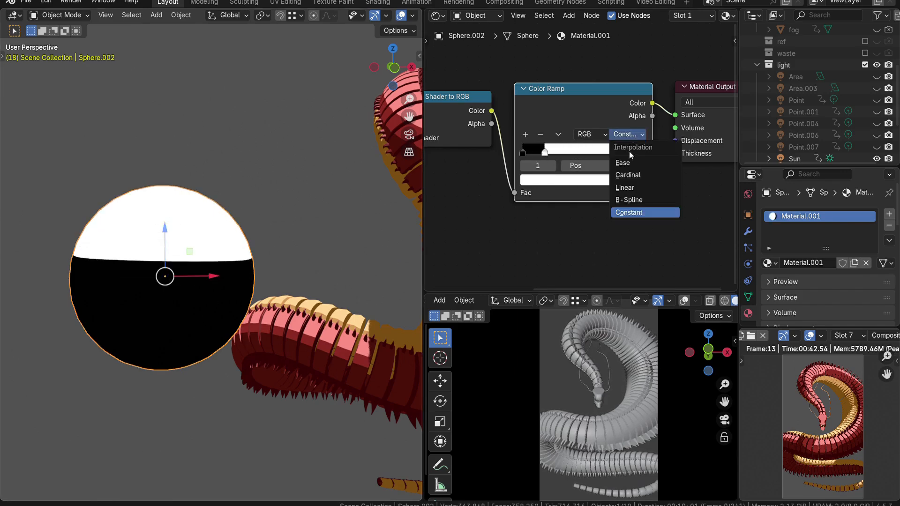
click(624, 162)
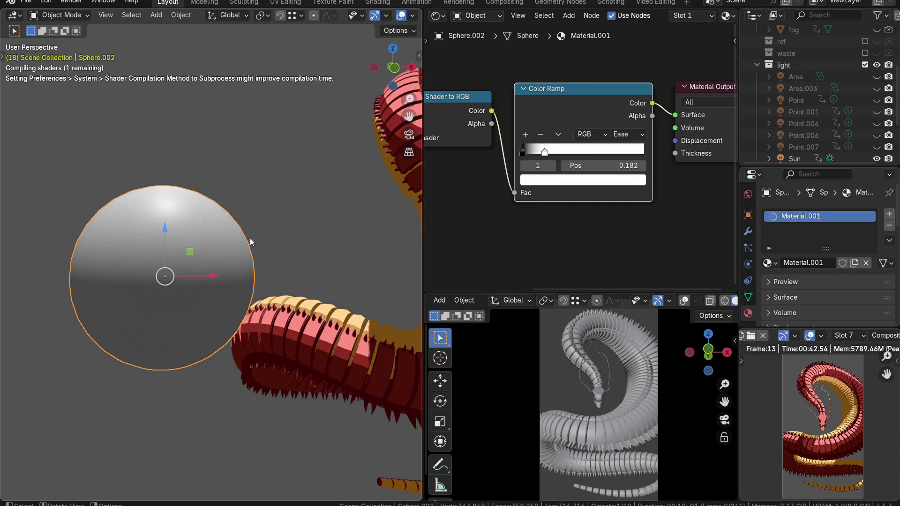
scroll(251, 239, up, 1)
click(616, 135)
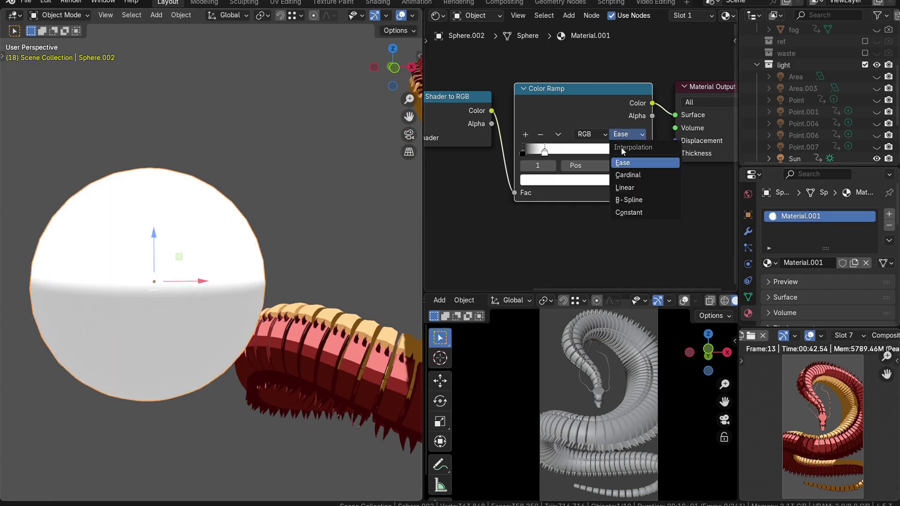
click(628, 200)
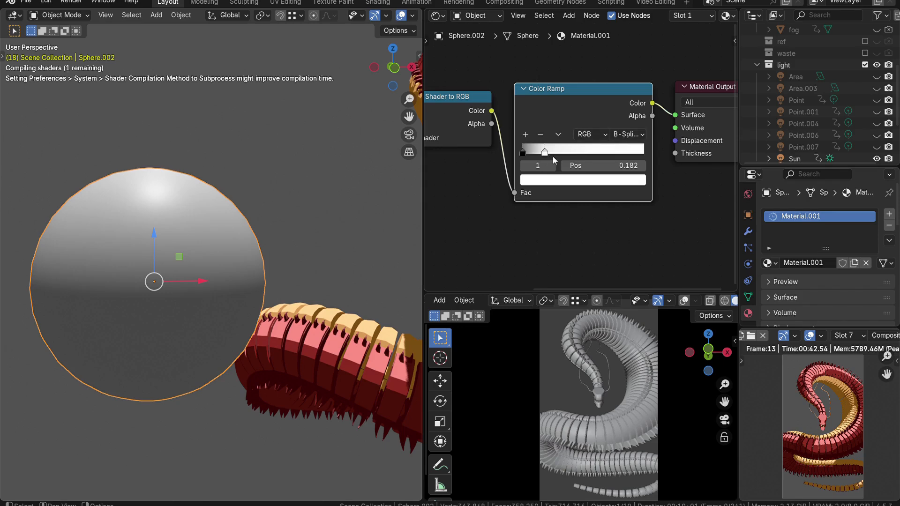
click(627, 134)
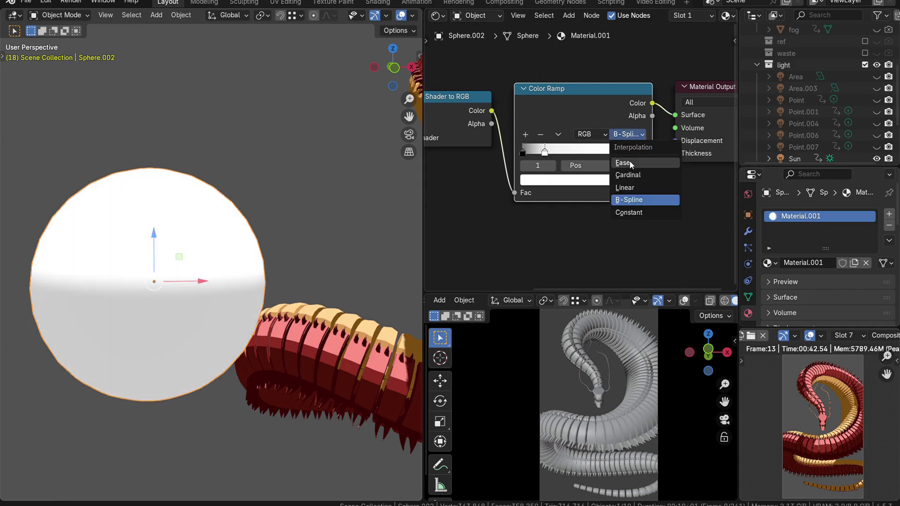
click(631, 211)
Step: Add a mid-grey stop at 0.142 between the Color Ramp's black and white stops, and move the white stop to about 0.309
drag(544, 150, 556, 150)
scroll(598, 165, down, 2)
scroll(594, 176, up, 3)
click(519, 134)
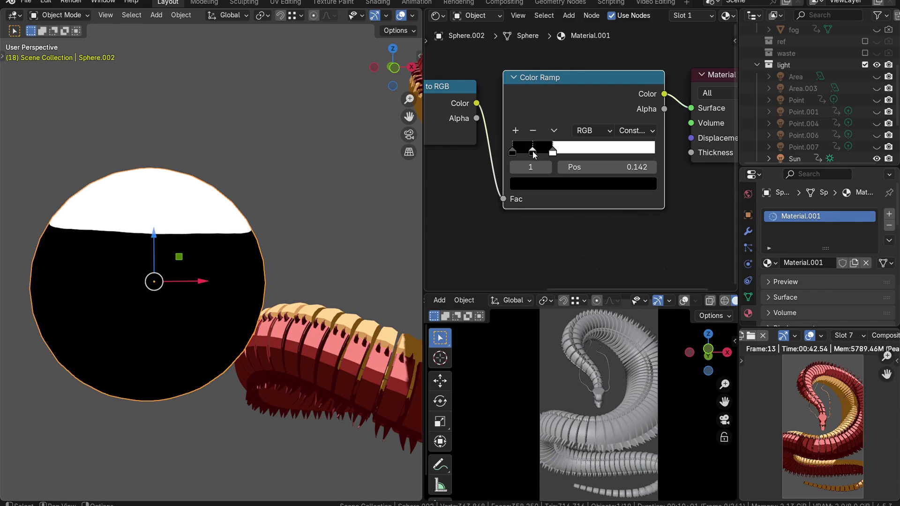
click(542, 184)
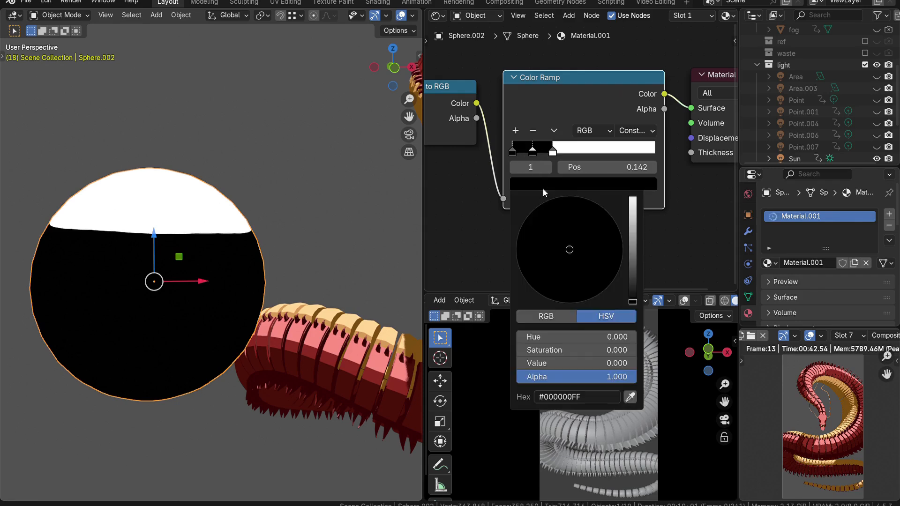
click(633, 262)
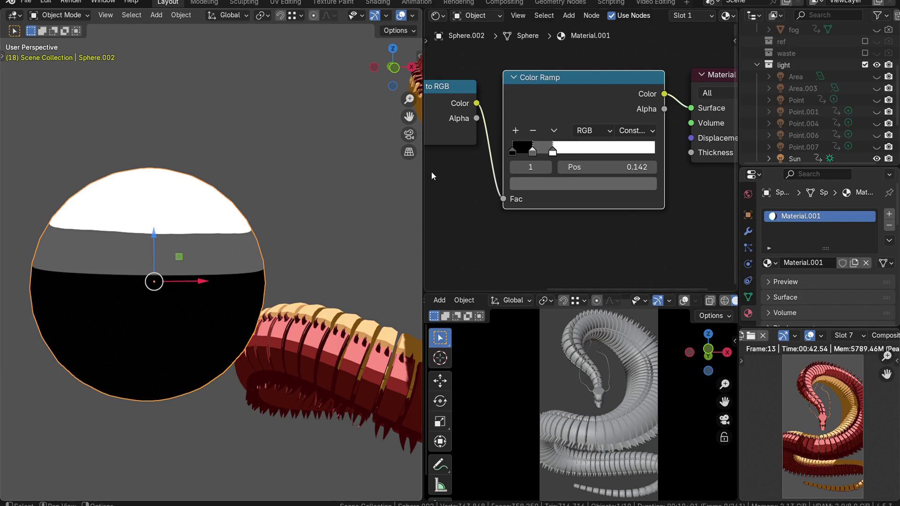
mouse_move(553, 151)
mouse_down()
mouse_move(568, 151)
mouse_move(560, 151)
mouse_up()
Step: Paste the copied red three-tone Color Ramp node directly below the black-and-white one
scroll(580, 179, down, 3)
scroll(581, 179, down, 2)
middle_drag(580, 195, 564, 206)
scroll(578, 150, up, 4)
scroll(564, 204, up, 1)
scroll(560, 145, up, 3)
middle_drag(559, 143, 565, 180)
scroll(563, 181, up, 2)
scroll(550, 202, down, 4)
middle_drag(550, 229, 555, 176)
scroll(555, 178, up, 2)
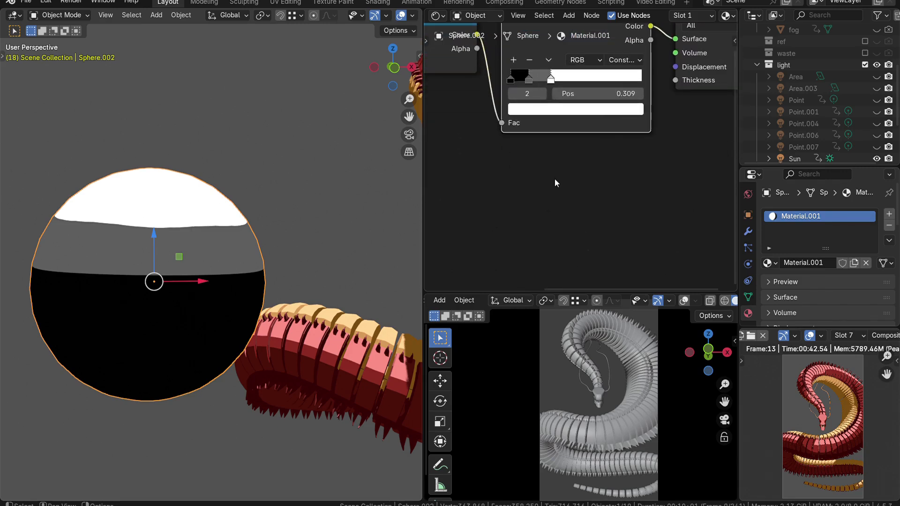
key(ctrl+v)
drag(554, 148, 579, 167)
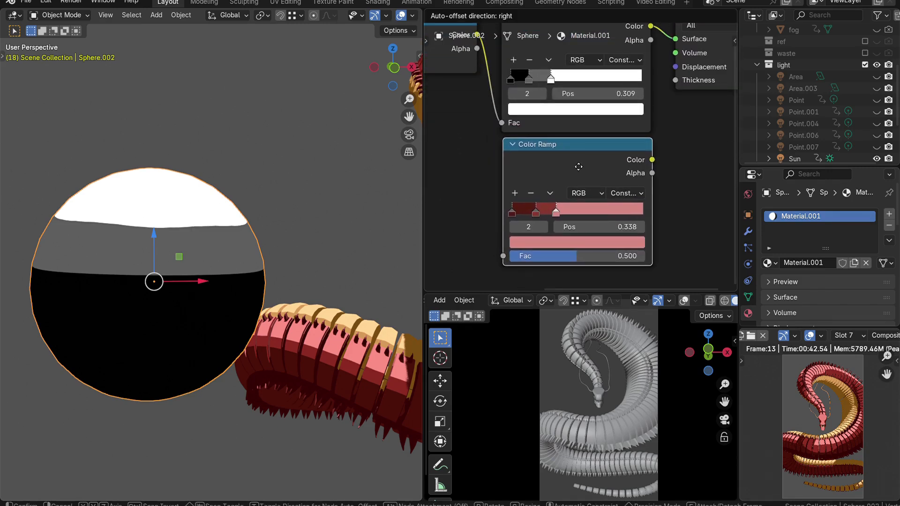
click(579, 166)
Step: Wire the red Color Ramp between Shader to RGB and the Material Output's Surface, and replace the black-and-white ramp with it
click(530, 79)
scroll(531, 81, down, 2)
drag(500, 93, 521, 269)
drag(639, 193, 657, 97)
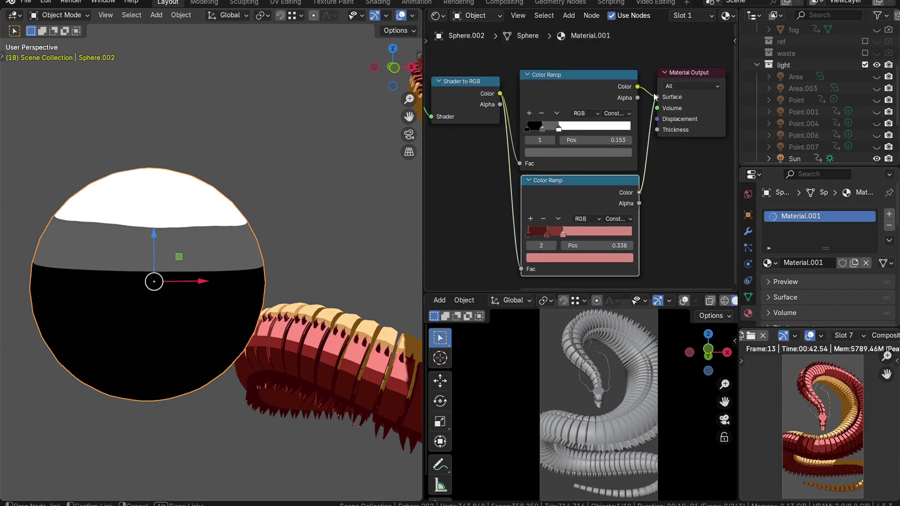
click(593, 148)
key(x)
drag(583, 176, 577, 73)
Step: Link the sphere's red toon material to the cube beside the dragon
scroll(287, 255, down, 6)
middle_drag(313, 244, 214, 256)
scroll(468, 204, down, 2)
scroll(187, 244, up, 2)
mouse_move(157, 253)
middle_down()
mouse_move(204, 244)
mouse_move(174, 251)
middle_up()
click(203, 243)
scroll(174, 250, down, 3)
click(346, 262)
click(120, 265)
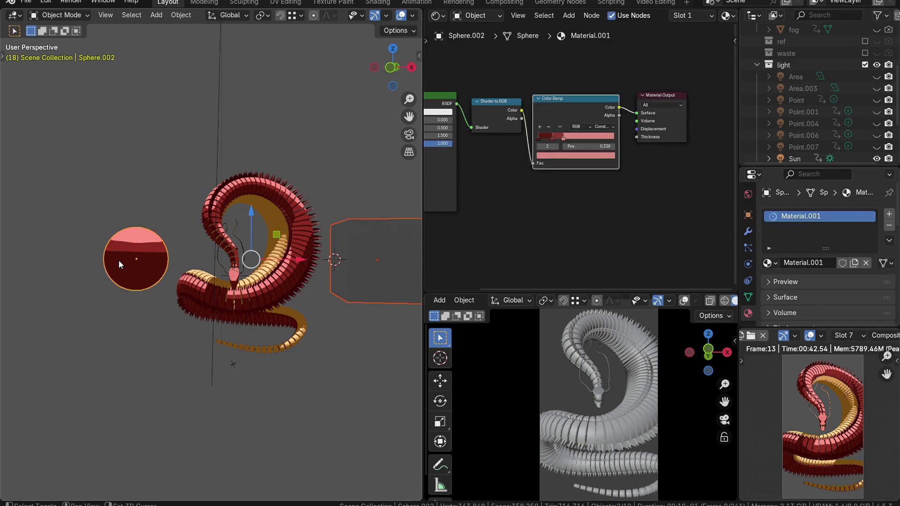
key(ctrl+l)
click(96, 291)
middle_drag(205, 285, 254, 283)
scroll(305, 226, up, 5)
click(173, 241)
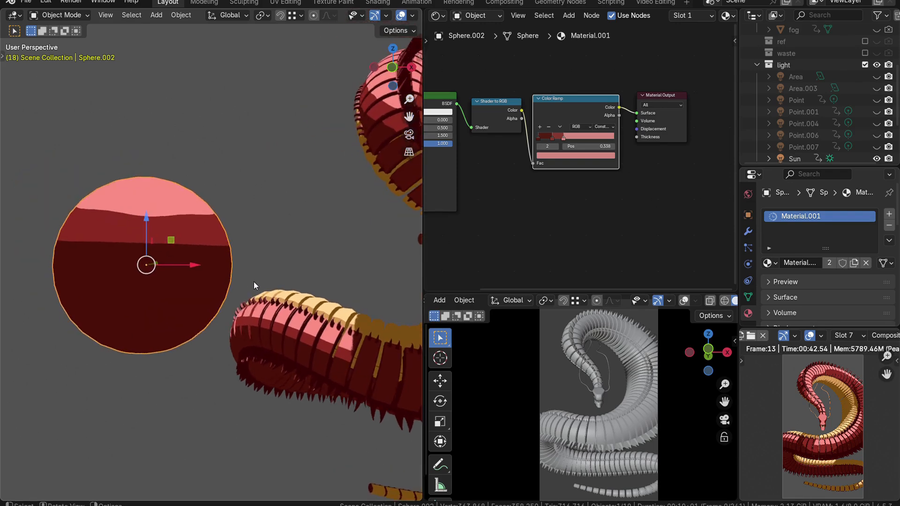
key(r)
key(Escape)
middle_drag(211, 190, 269, 241)
key(r)
key(Escape)
Step: Try rotating the Sun light by about 15° to preview the shifting toon shading, and cancel the rotation
click(270, 235)
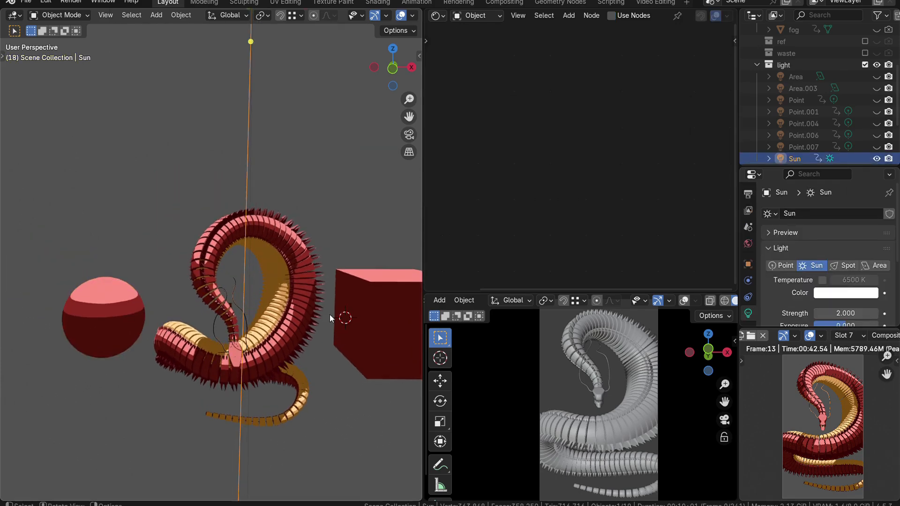
key(r)
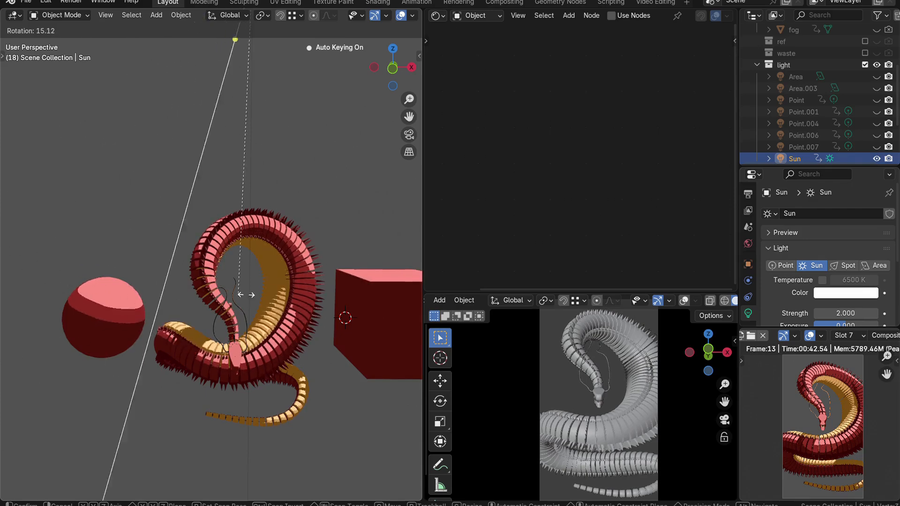
right_click(300, 297)
Step: Examine how the toon shading falls on the cube's flat faces, the dragon's segments and the rounded sphere
shift+middle_drag(296, 297, 197, 285)
scroll(292, 272, down, 2)
scroll(198, 286, up, 2)
click(252, 316)
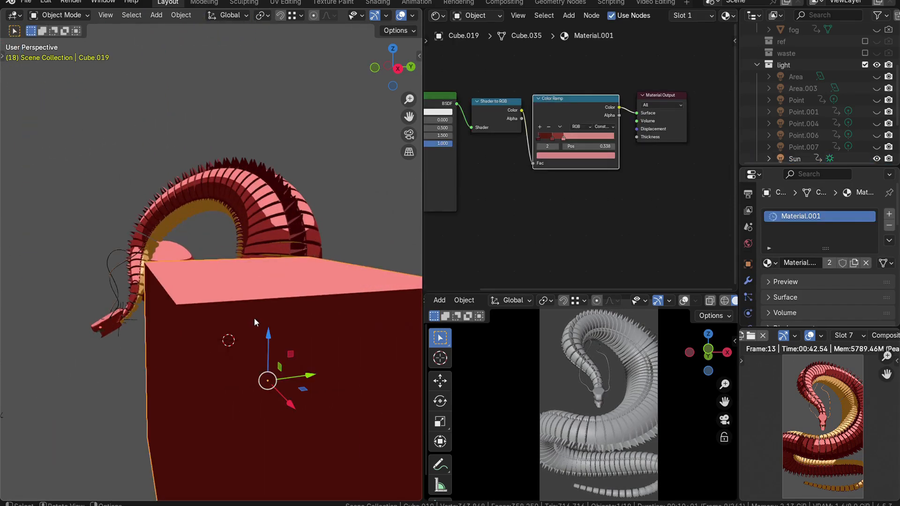
scroll(244, 312, down, 3)
middle_drag(237, 308, 282, 322)
scroll(328, 332, up, 2)
scroll(314, 328, up, 3)
scroll(277, 321, down, 2)
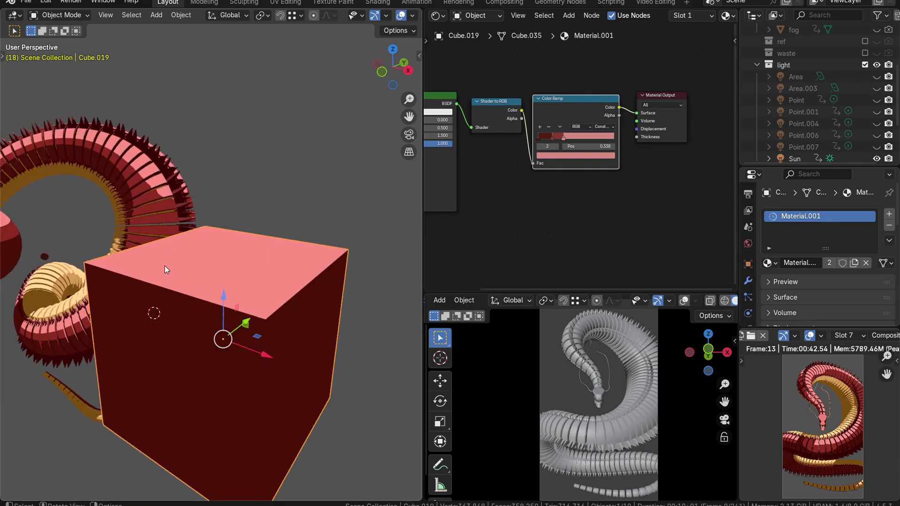
scroll(291, 288, up, 2)
scroll(289, 290, down, 2)
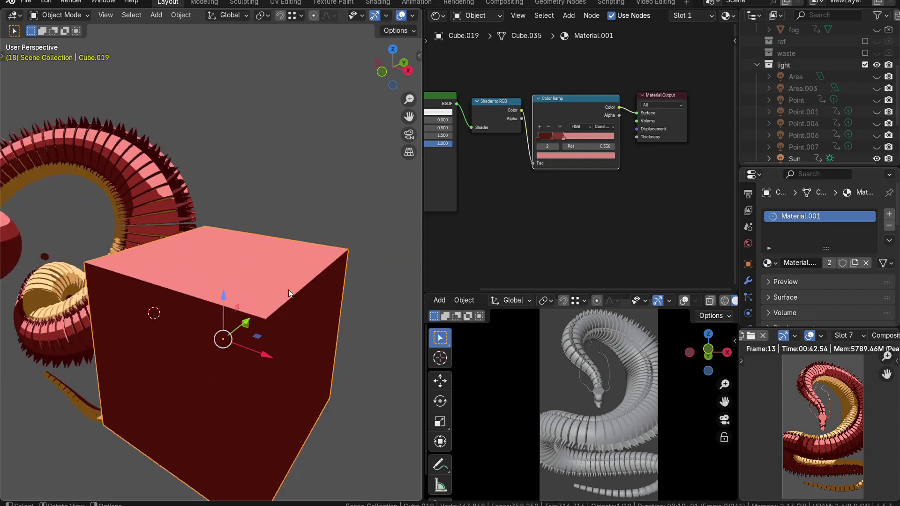
middle_drag(288, 290, 276, 243)
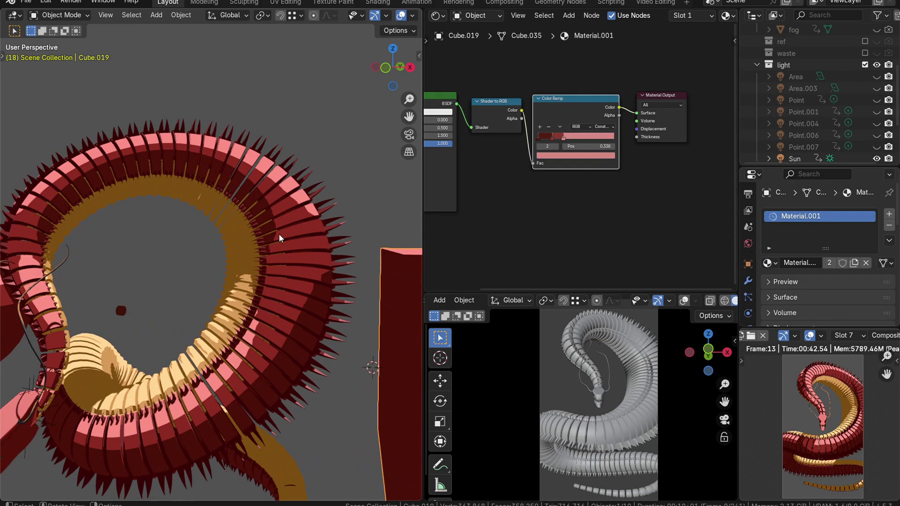
middle_drag(57, 191, 208, 266)
scroll(190, 242, up, 2)
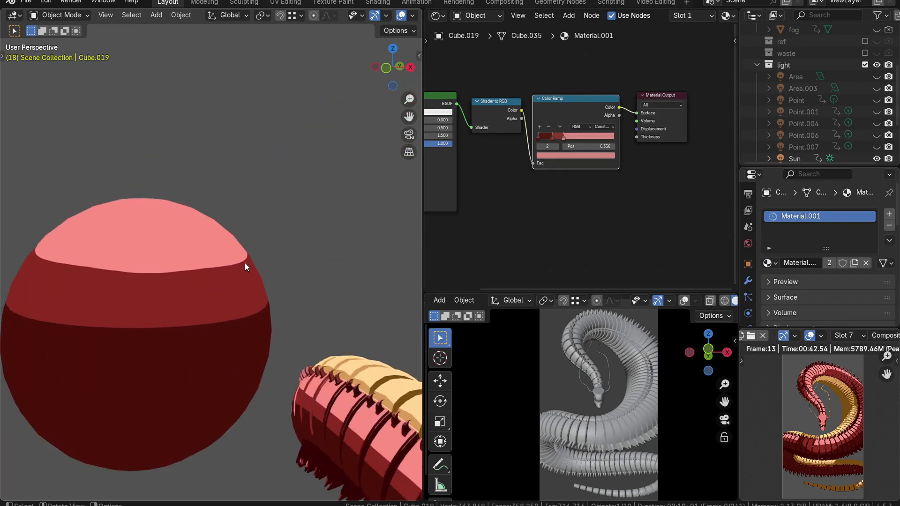
Step: Bevel the cube's two near top edges and the near vertical edge with four segments
scroll(272, 282, down, 4)
mouse_move(292, 300)
shift+middle_down()
mouse_move(315, 295)
mouse_move(179, 279)
mouse_move(275, 299)
shift+middle_up()
scroll(179, 280, down, 4)
scroll(228, 295, up, 2)
key(Tab)
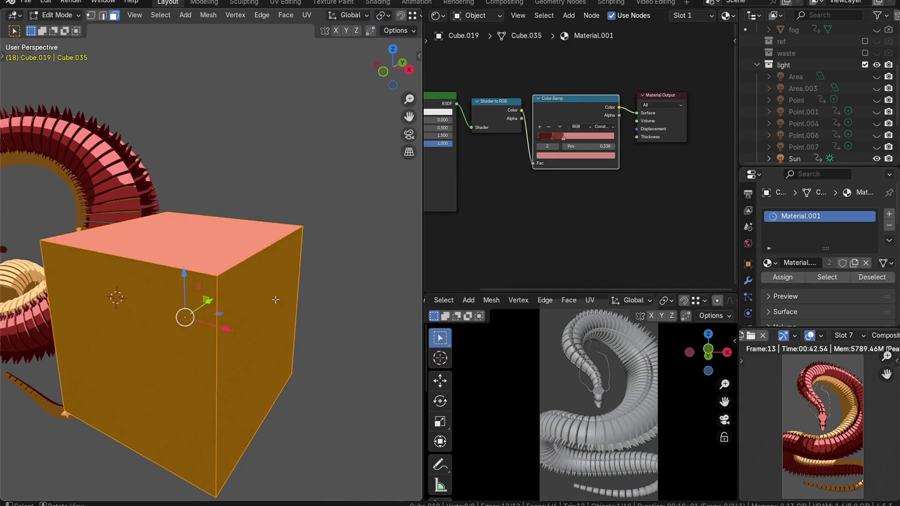
key(2)
click(254, 257)
shift+click(198, 274)
shift+click(216, 315)
key(ctrl+b)
scroll(261, 331, up, 3)
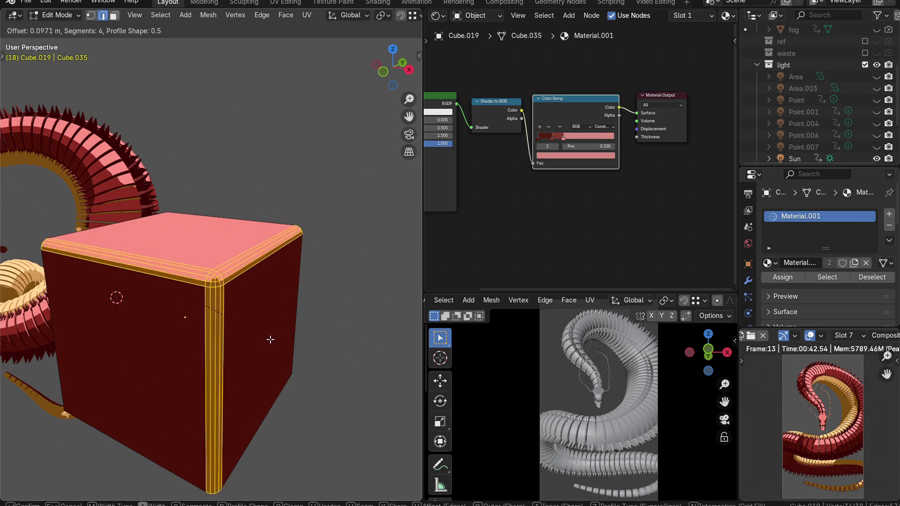
click(299, 347)
Step: Undo the cube's edge bevel, return to Object Mode and deselect everything
key(alt+a)
key(ctrl+z)
key(ctrl+z)
key(Tab)
scroll(188, 308, down, 4)
key(alt+a)
Step: Examine the dragon beside the sphere and cube, along with the complete toon material node chain
middle_drag(187, 308, 278, 293)
scroll(577, 217, down, 2)
middle_drag(577, 217, 614, 220)
middle_drag(291, 244, 237, 264)
scroll(255, 259, up, 2)
scroll(249, 274, up, 2)
scroll(235, 252, down, 4)
middle_drag(237, 264, 207, 270)
scroll(237, 263, up, 2)
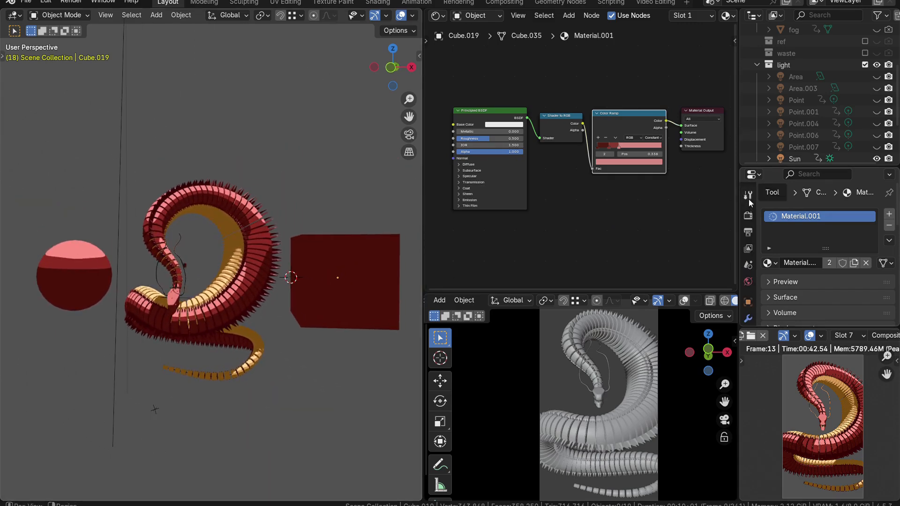
Step: Set the View Transform in the render's Color Management settings to AgX
click(749, 199)
click(753, 222)
scroll(801, 223, down, 10)
scroll(802, 228, up, 2)
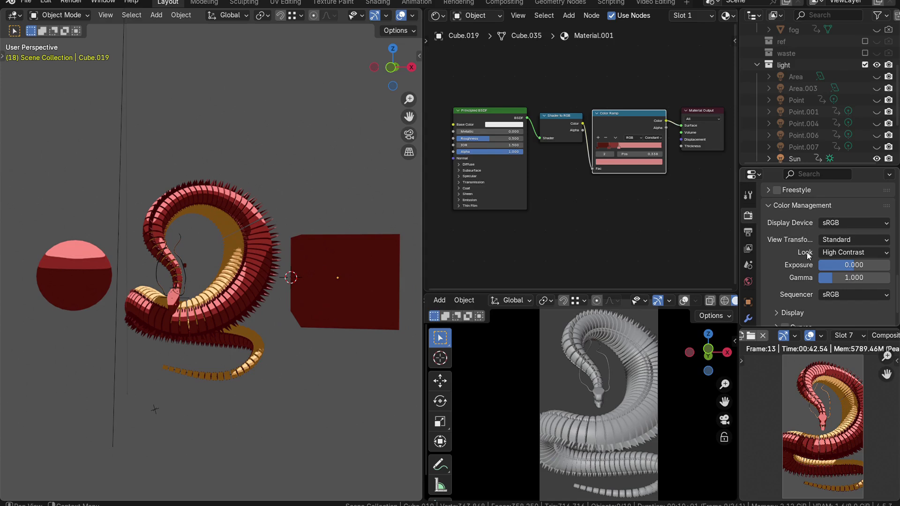
scroll(799, 257, down, 2)
scroll(804, 238, up, 2)
scroll(784, 229, down, 2)
scroll(775, 257, up, 4)
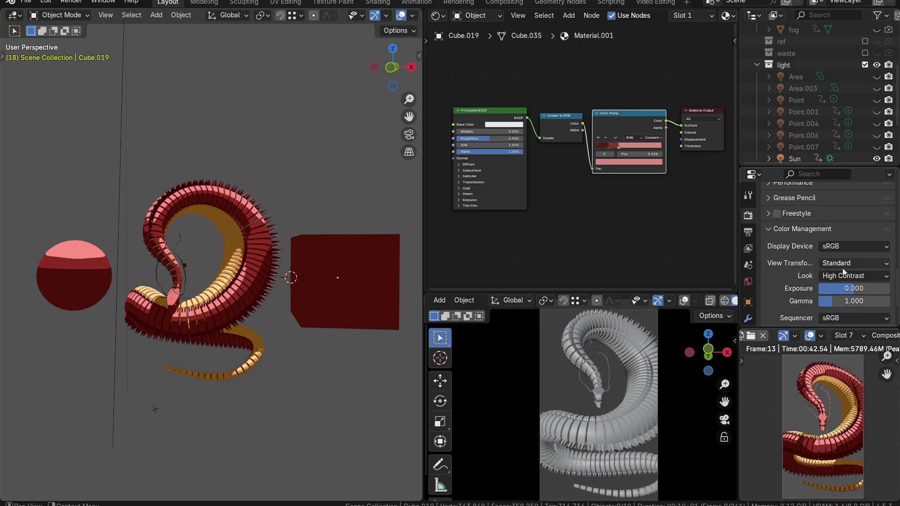
click(844, 265)
click(833, 301)
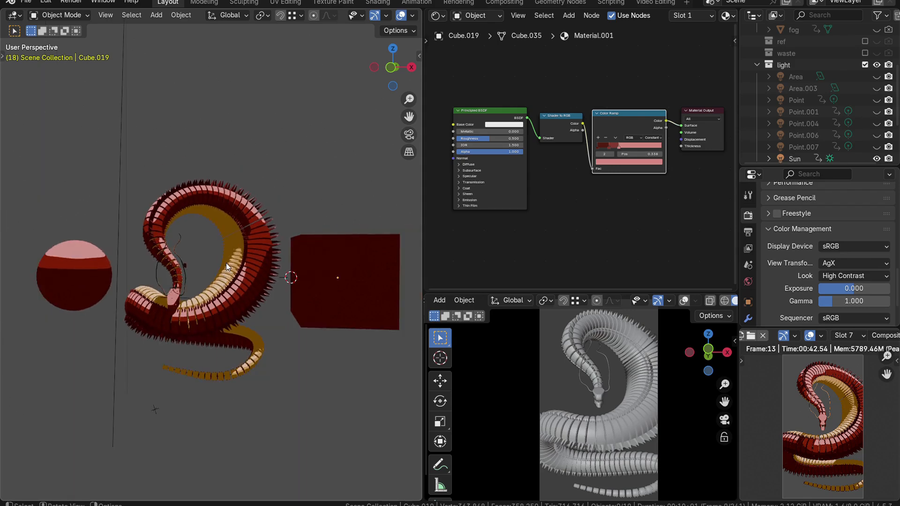
Step: Inspect the dragon's toon colours up close under AgX and compare them with the Color Ramp's stop colours
scroll(221, 224, up, 2)
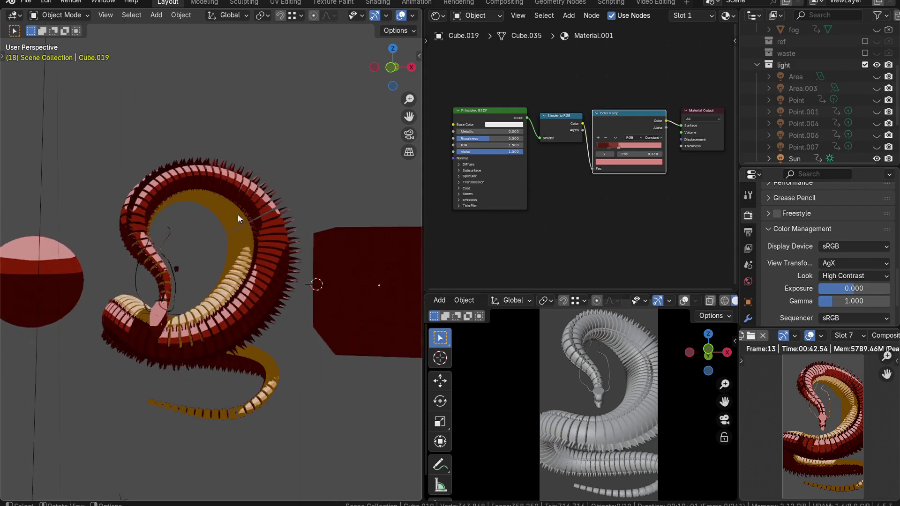
middle_drag(222, 224, 257, 211)
scroll(199, 246, up, 2)
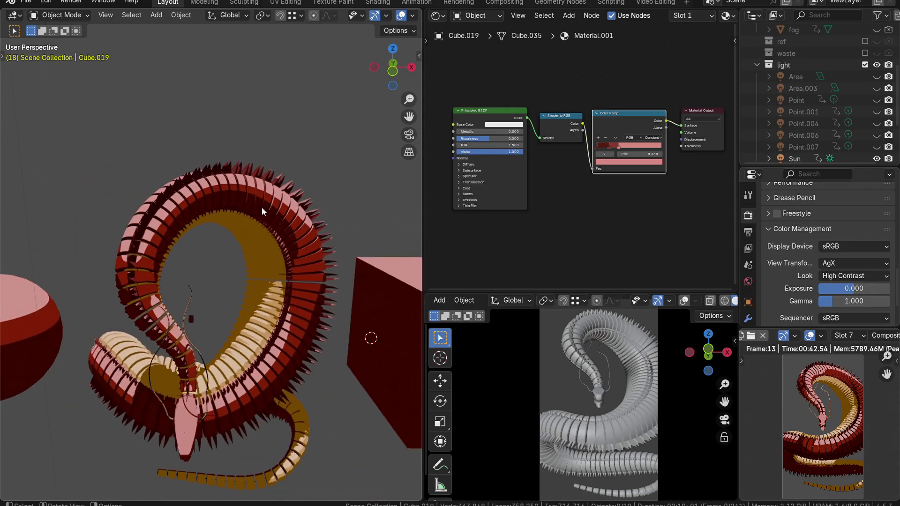
scroll(296, 163, up, 2)
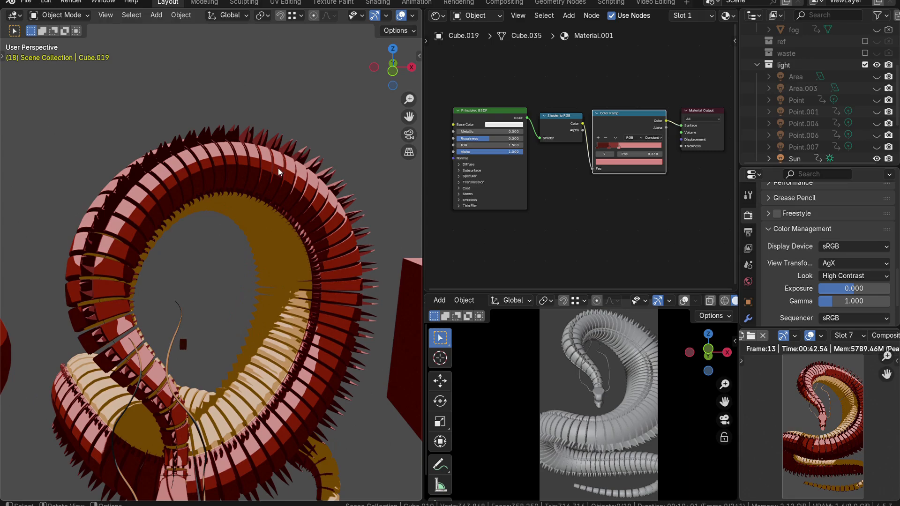
middle_drag(279, 172, 255, 171)
middle_drag(188, 205, 294, 168)
scroll(248, 224, up, 1)
scroll(294, 168, up, 2)
mouse_move(607, 176)
middle_down()
mouse_move(537, 196)
mouse_move(616, 172)
middle_up()
scroll(551, 194, up, 6)
scroll(553, 193, up, 4)
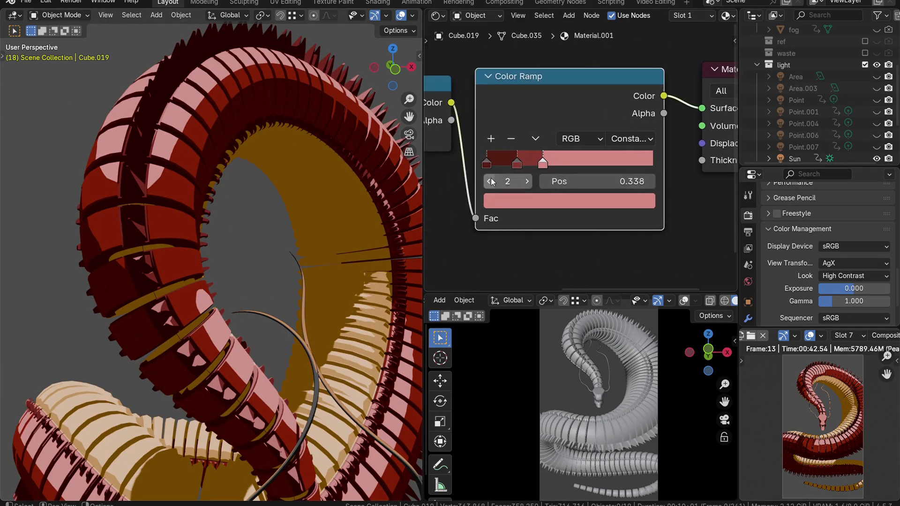
Step: Set the View Transform in Color Management to Standard with the High Contrast look
click(846, 264)
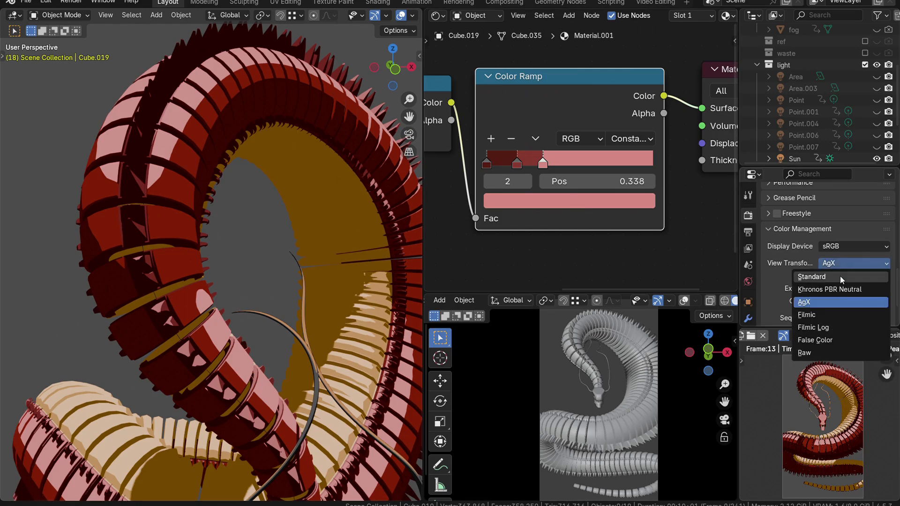
click(841, 278)
click(827, 277)
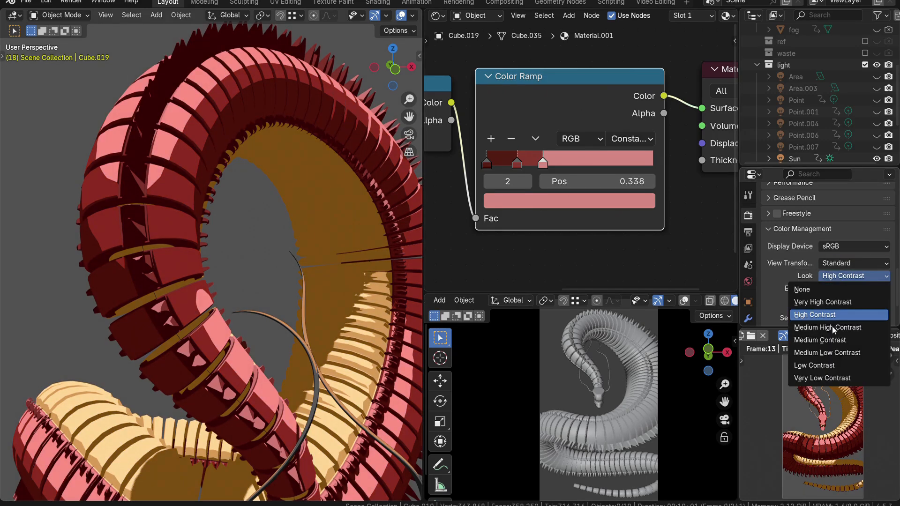
click(833, 340)
click(833, 277)
click(829, 315)
Step: Inspect the dragon's toon colours up close and from several angles, comparing them with the Color Ramp's stop colours
middle_drag(286, 226, 255, 217)
scroll(273, 218, down, 5)
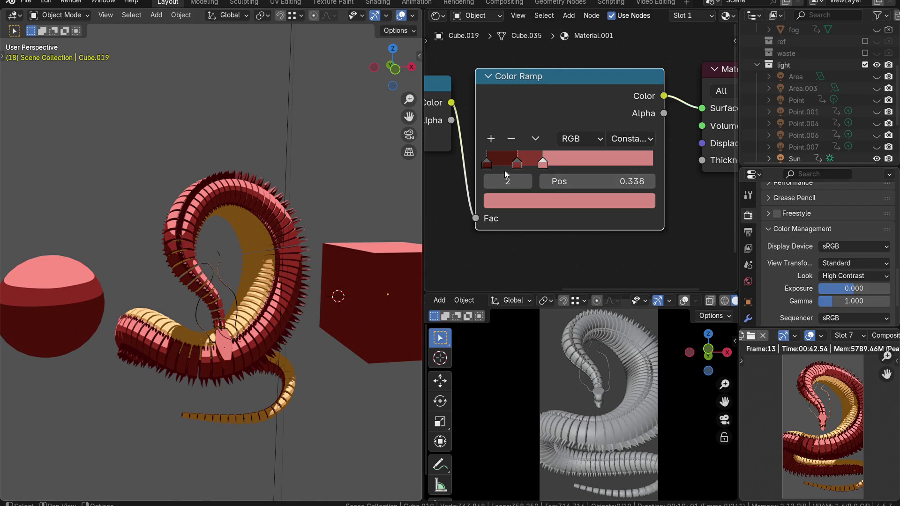
scroll(235, 272, up, 3)
shift+middle_drag(238, 160, 257, 246)
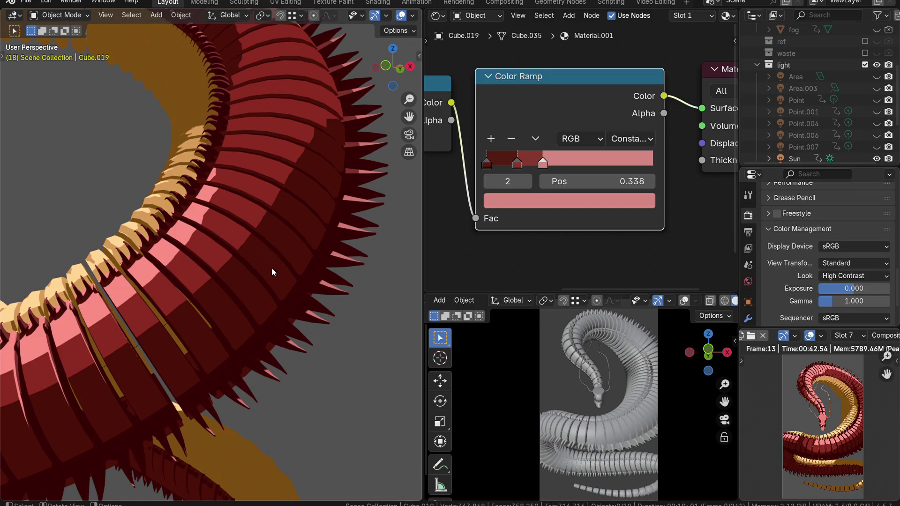
scroll(464, 170, up, 2)
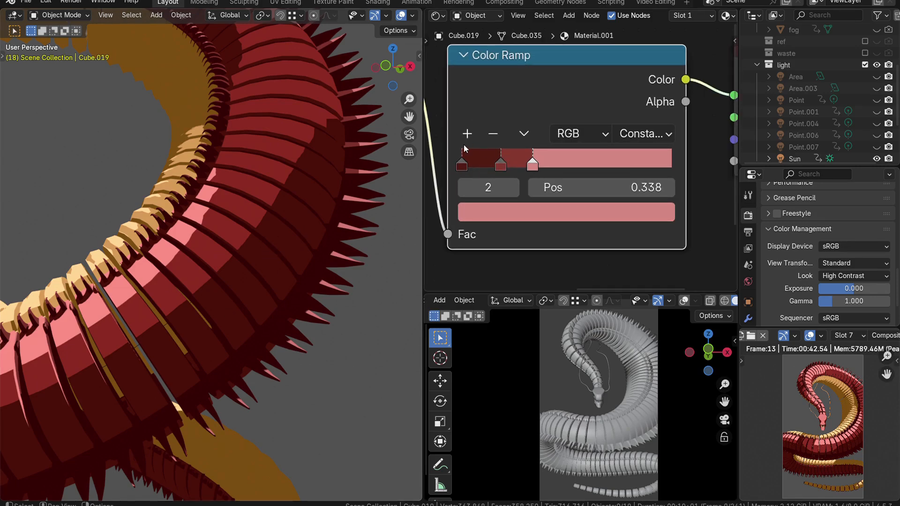
middle_drag(373, 170, 246, 244)
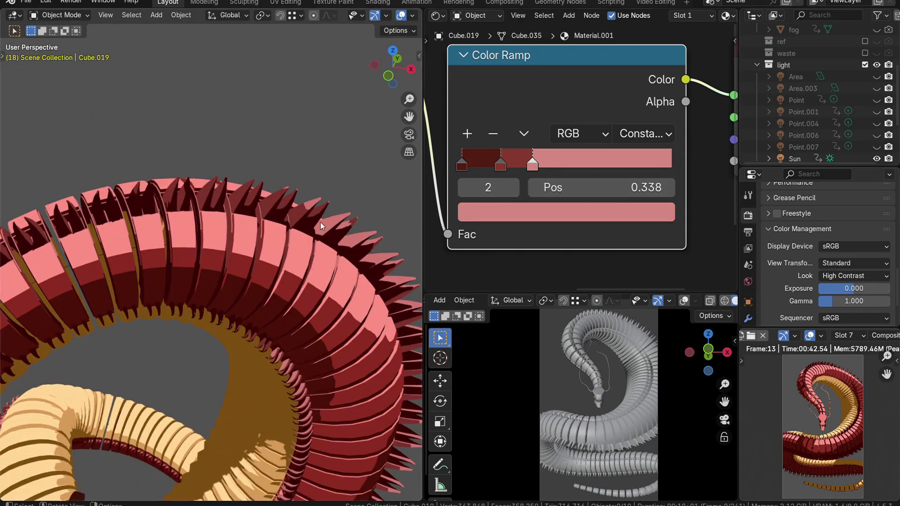
scroll(124, 242, down, 8)
scroll(241, 264, up, 4)
middle_drag(198, 289, 255, 277)
scroll(527, 165, down, 10)
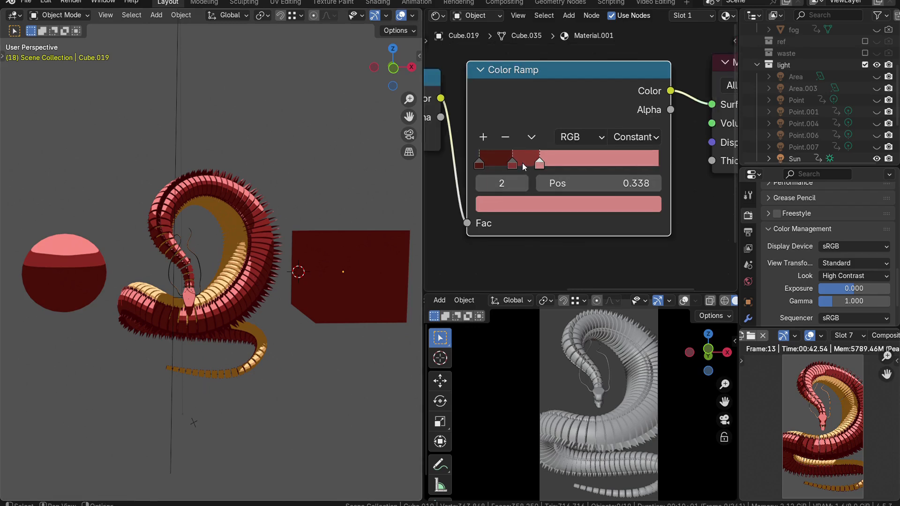
Step: Move the Principled BSDF node away from Shader to RGB to free up space in the node tree
middle_drag(516, 187, 571, 188)
scroll(568, 183, down, 3)
scroll(591, 187, up, 3)
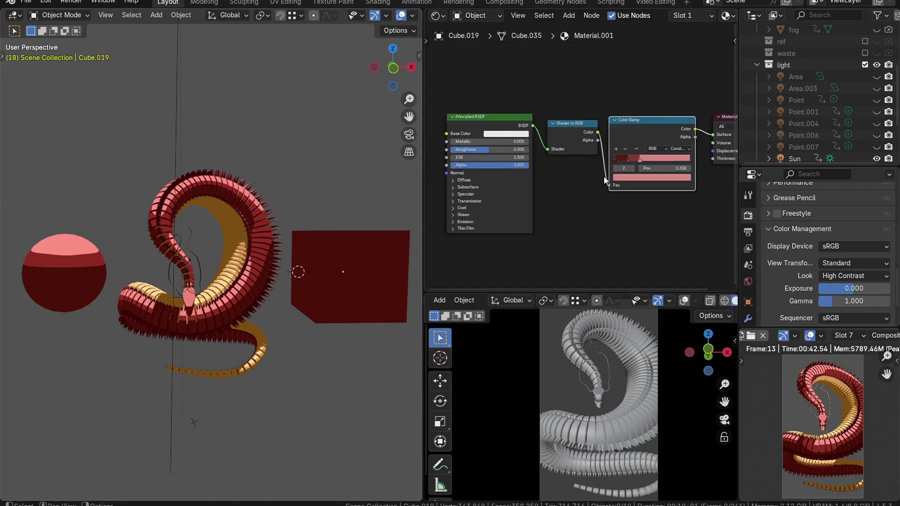
drag(510, 119, 495, 141)
scroll(540, 157, up, 1)
middle_drag(544, 161, 635, 157)
scroll(633, 153, up, 3)
drag(606, 137, 553, 158)
scroll(557, 159, down, 3)
mouse_move(557, 164)
middle_down()
mouse_move(551, 92)
mouse_move(560, 150)
middle_up()
scroll(553, 160, down, 1)
Step: Add a Diffuse BSDF node above the Principled BSDF
key(shift+a)
click(547, 105)
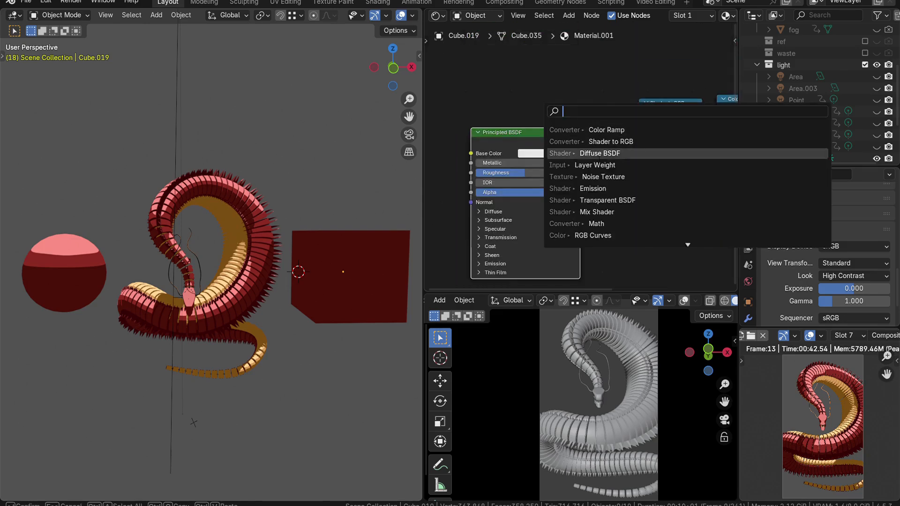
click(605, 163)
click(533, 69)
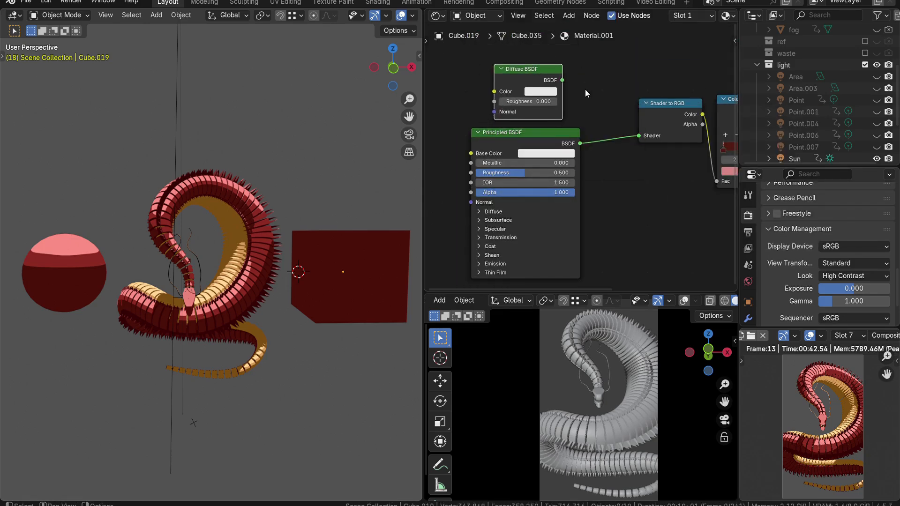
Step: Feed the Shader to RGB node from the Diffuse BSDF instead of the Principled BSDF and check the shading in the viewport
scroll(300, 249, up, 4)
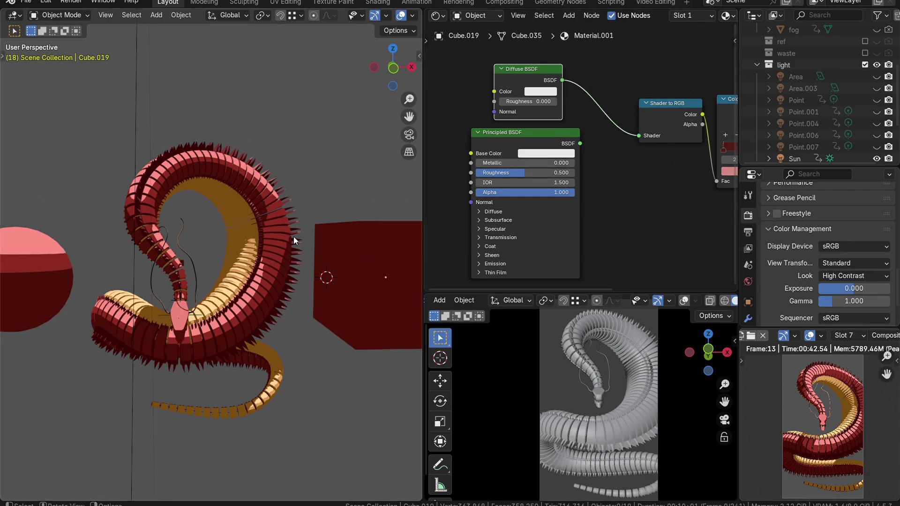
scroll(299, 216, up, 2)
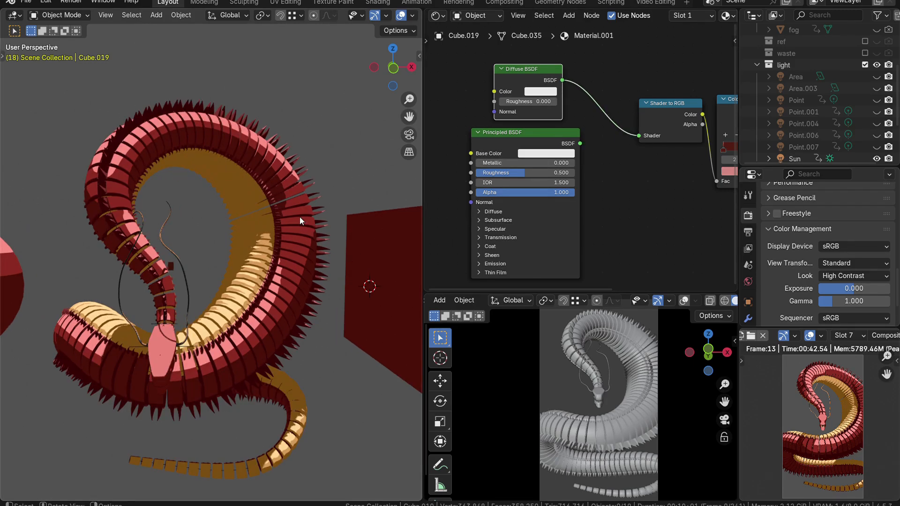
right_click(634, 139)
middle_drag(340, 233, 233, 268)
drag(562, 81, 638, 136)
scroll(282, 258, down, 4)
shift+middle_drag(300, 258, 187, 258)
mouse_move(258, 253)
middle_down()
mouse_move(230, 284)
mouse_move(199, 278)
mouse_move(199, 290)
mouse_move(174, 272)
middle_up()
scroll(197, 281, down, 4)
scroll(194, 272, up, 2)
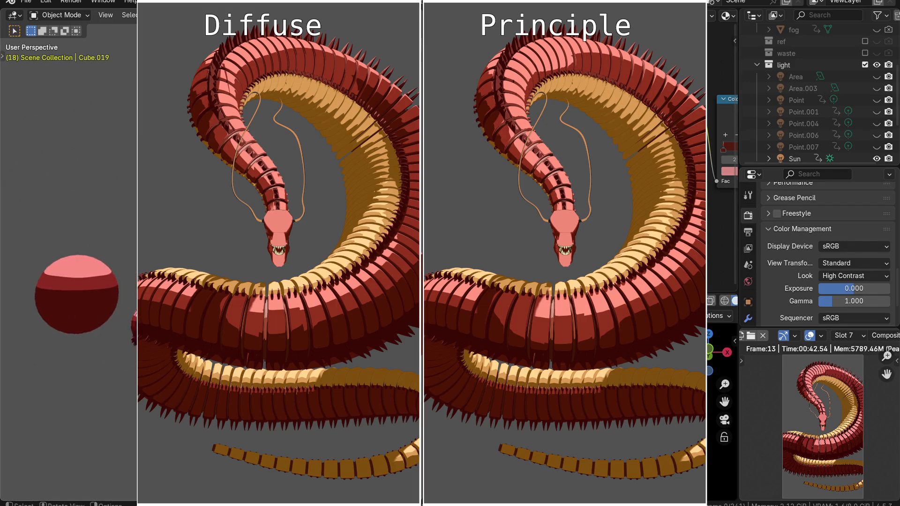
Step: Select the dragon's outer body, show its material slots and maximize the node editor on the MainBodyRed shader tree
click(161, 323)
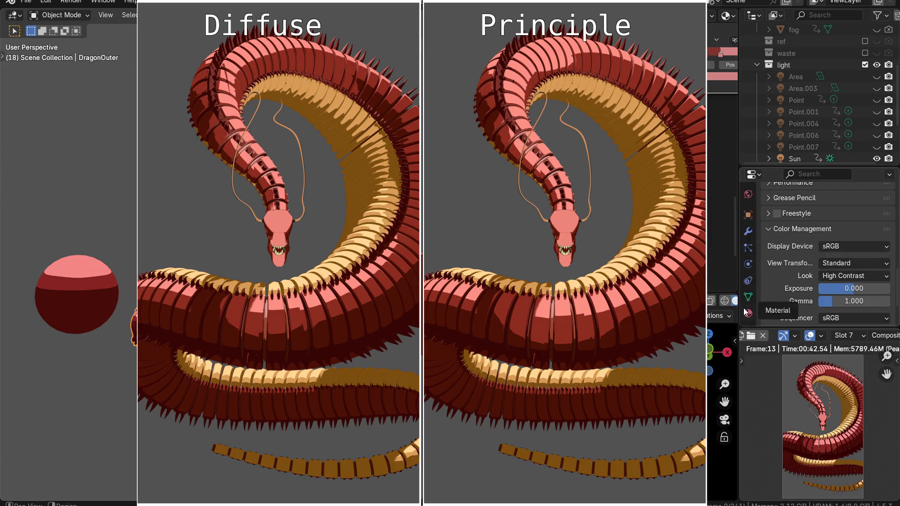
click(748, 312)
scroll(787, 258, up, 10)
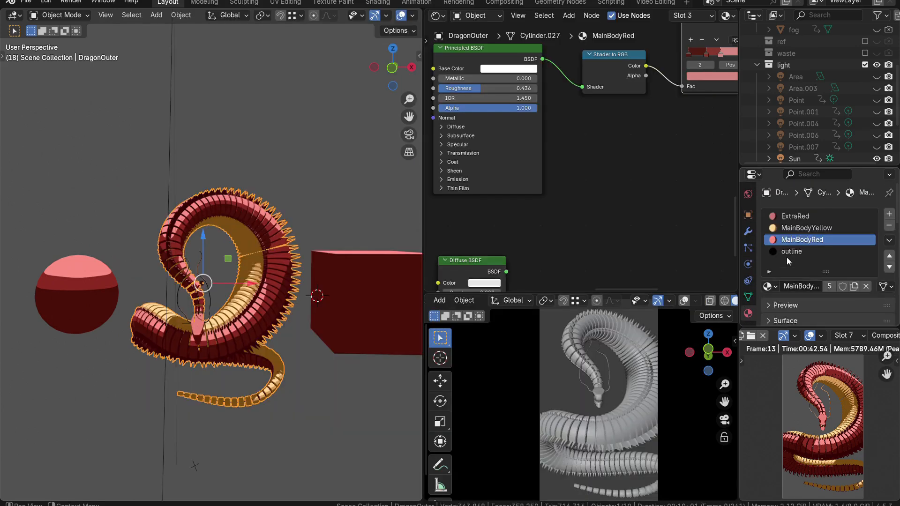
scroll(571, 194, down, 2)
middle_drag(571, 194, 564, 207)
middle_drag(588, 81, 584, 171)
scroll(585, 166, down, 7)
middle_drag(634, 74, 621, 159)
middle_drag(688, 96, 607, 228)
scroll(607, 229, up, 4)
key(ctrl+space)
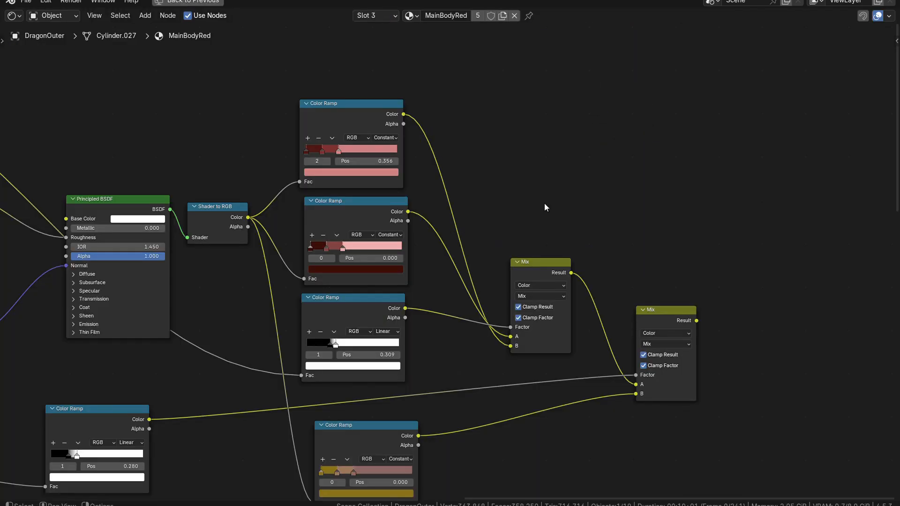
Step: Reposition the red Constant Color Ramps fed by Shader to RGB in the MainBodyRed tree
middle_drag(544, 203, 658, 128)
scroll(540, 205, down, 3)
middle_drag(548, 242, 549, 272)
scroll(547, 270, up, 1)
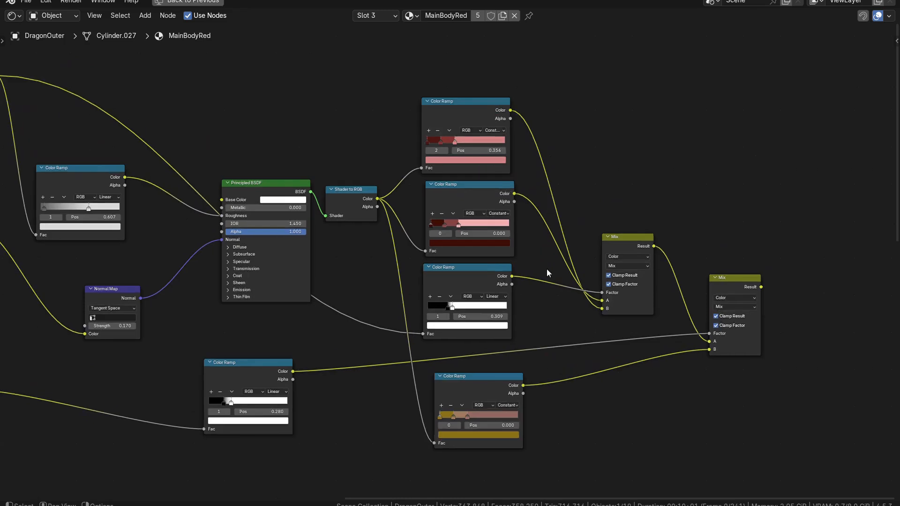
scroll(547, 270, up, 3)
mouse_move(489, 86)
mouse_down()
mouse_move(509, 71)
mouse_move(490, 82)
mouse_up()
drag(192, 113, 417, 187)
click(293, 208)
drag(231, 193, 226, 171)
click(471, 201)
drag(481, 199, 468, 170)
Step: Examine the rest of the MainBodyRed tree, from the inputs feeding the Principled BSDF to the Mix nodes
scroll(530, 253, down, 2)
middle_drag(531, 253, 579, 202)
scroll(588, 218, down, 3)
middle_drag(592, 238, 583, 241)
drag(547, 258, 545, 240)
scroll(445, 251, down, 2)
middle_drag(445, 251, 601, 286)
scroll(462, 225, up, 3)
drag(162, 96, 132, 101)
scroll(563, 272, down, 3)
middle_drag(631, 305, 520, 200)
scroll(520, 200, up, 3)
Step: Move the yellow Color Ramp directly beneath the black-and-white ramp and restore the multi-editor layout
drag(613, 315, 601, 273)
middle_drag(597, 317, 621, 325)
scroll(621, 325, up, 2)
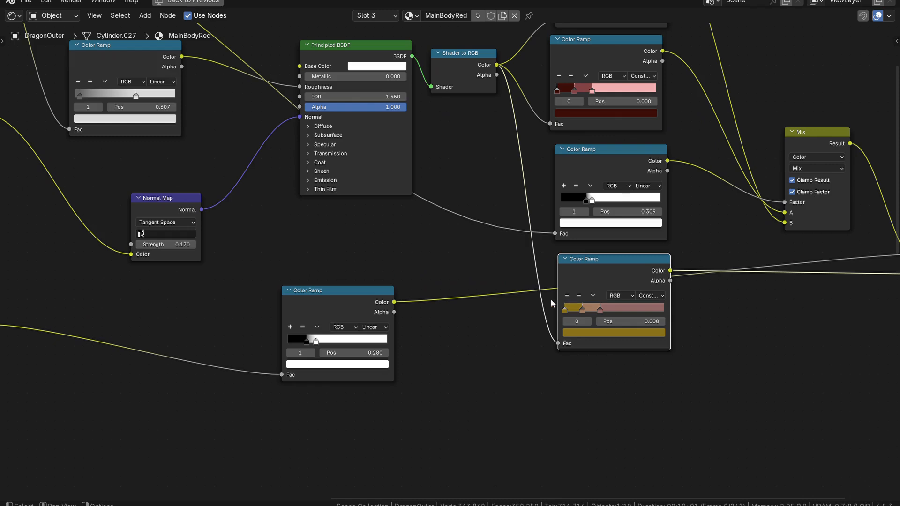
scroll(680, 279, up, 2)
middle_drag(673, 280, 584, 328)
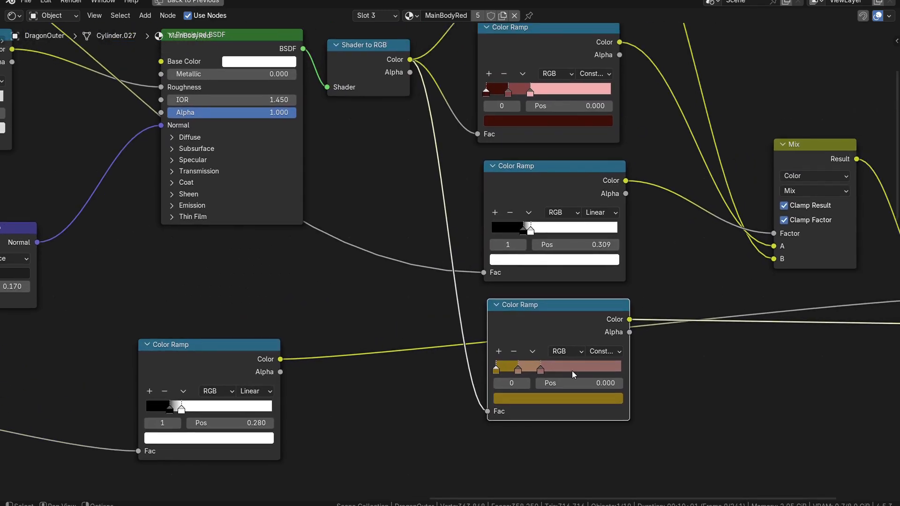
key(ctrl+space)
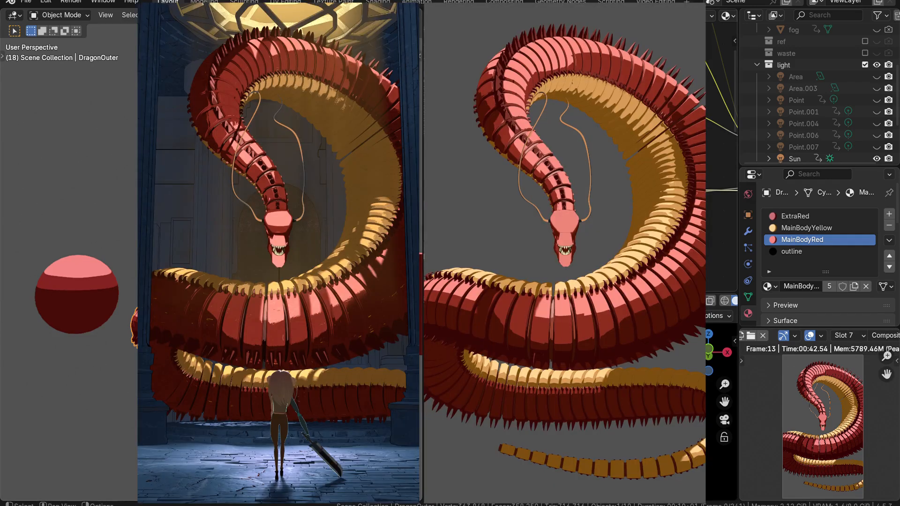
Step: Examine the toon-shaded dragon beside the sphere and cube from different angles and distances
scroll(71, 290, up, 2)
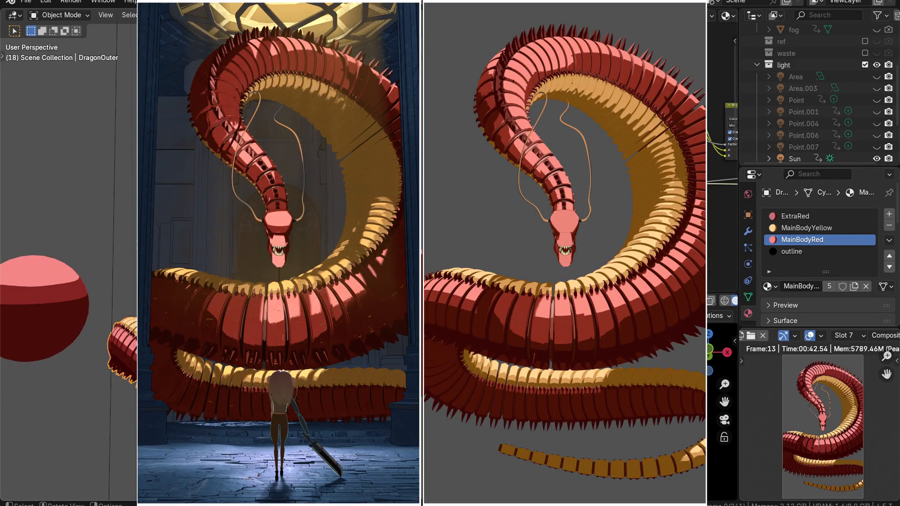
mouse_move(70, 291)
shift+middle_down()
mouse_move(74, 251)
mouse_move(40, 262)
mouse_move(70, 257)
shift+middle_up()
scroll(74, 250, down, 1)
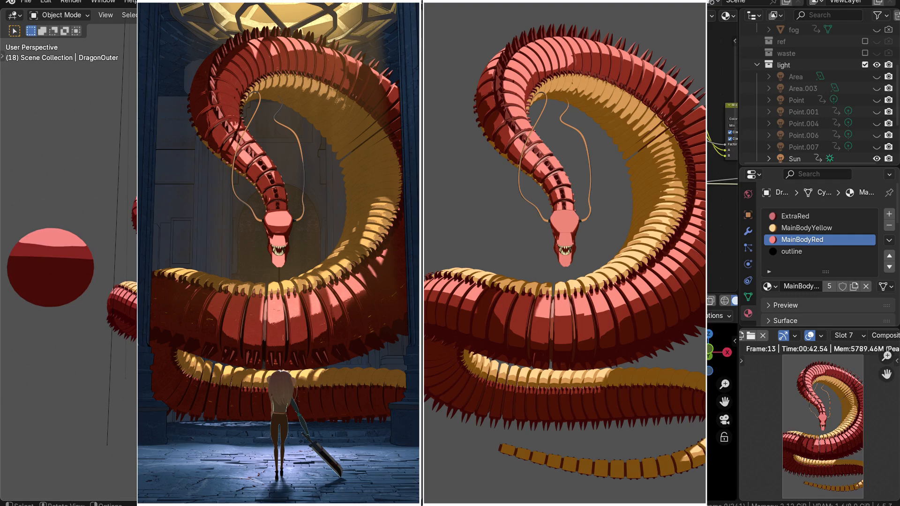
middle_drag(71, 258, 106, 288)
middle_drag(286, 307, 277, 276)
scroll(229, 312, down, 2)
scroll(255, 306, up, 2)
scroll(309, 309, up, 1)
scroll(274, 260, up, 2)
scroll(274, 258, down, 3)
scroll(261, 274, up, 1)
scroll(230, 257, up, 1)
scroll(277, 276, down, 2)
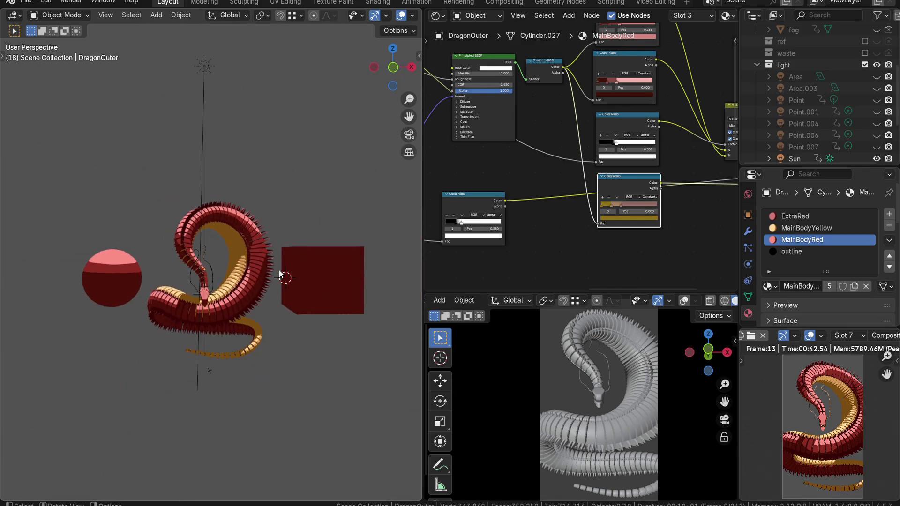
Step: View the dragon through the scene camera and select its outer body
key(KP_0)
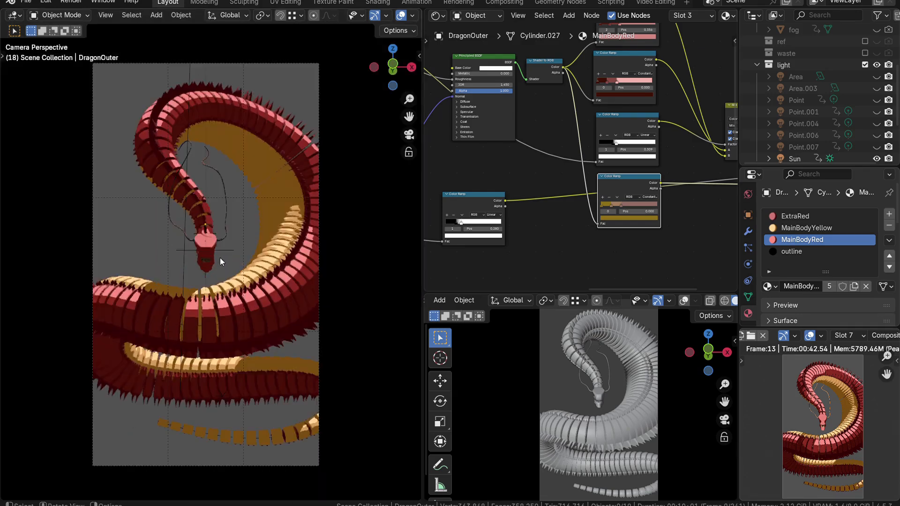
scroll(220, 258, up, 1)
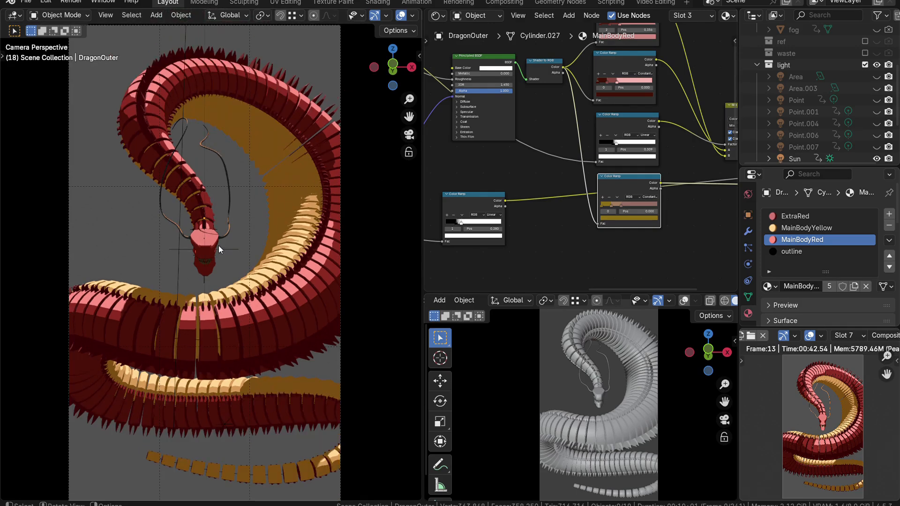
click(218, 246)
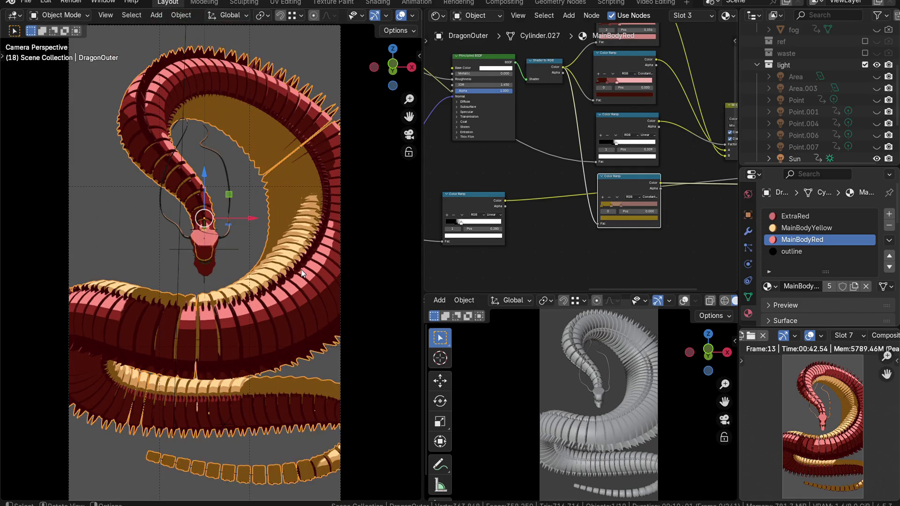
Step: Connect the final Mix node's result to the Material Output in MainBodyRed and deselect everything in the viewport
scroll(574, 145, down, 4)
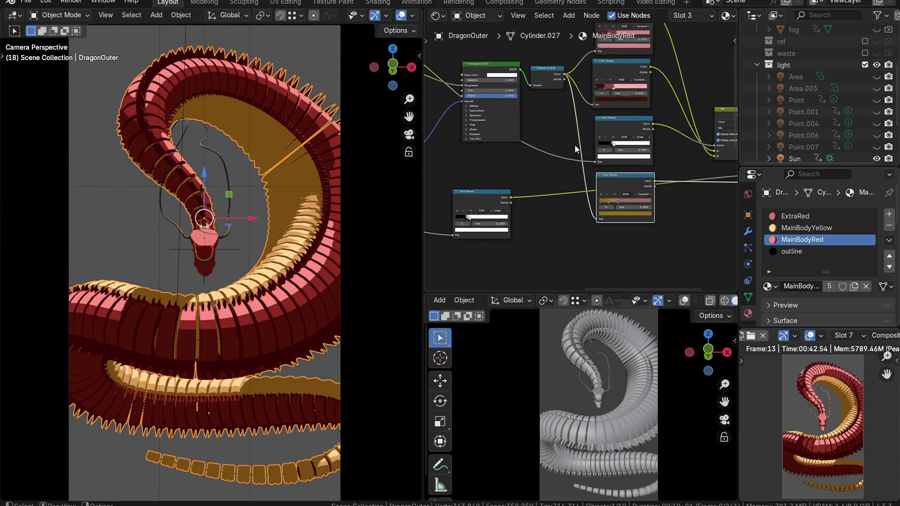
scroll(577, 144, up, 1)
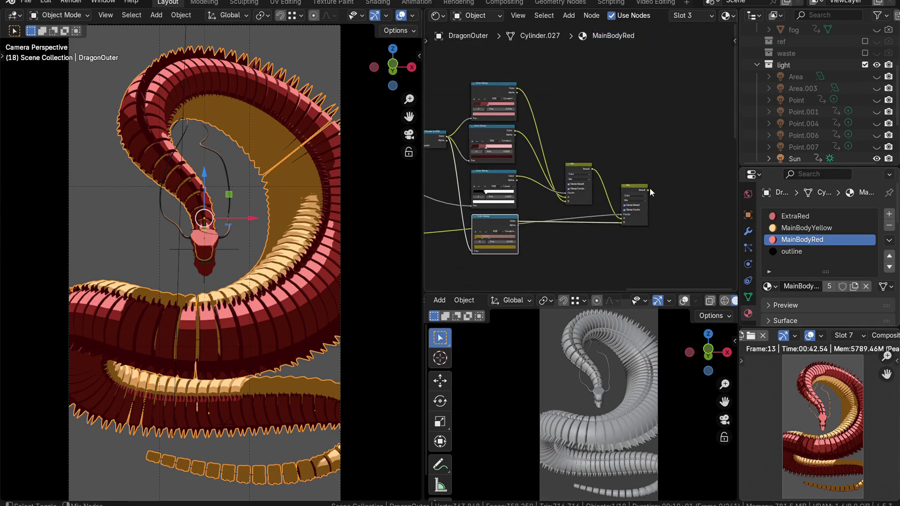
click(625, 194)
key(alt+a)
scroll(265, 235, up, 2)
scroll(265, 234, down, 2)
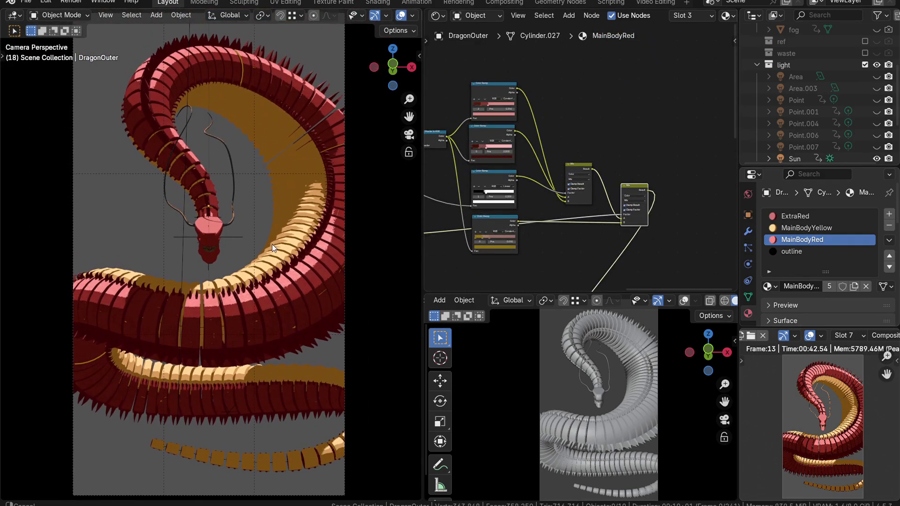